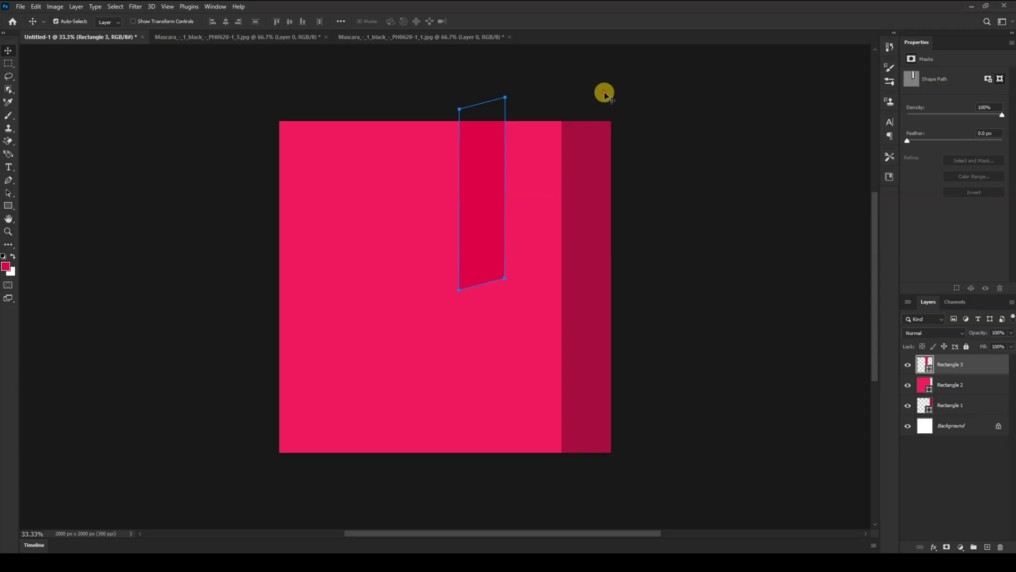
Enlarge the slanted crimson rectangle slightly and shift it a little left and down on the pink background.
{"action": "key", "text": "ctrl+t"}
{"action": "mouse_move", "coordinate": [477, 289]}
{"action": "left_mouse_down"}
{"action": "mouse_move", "coordinate": [473, 306]}
{"action": "mouse_move", "coordinate": [466, 285]}
{"action": "left_mouse_up"}
{"action": "key", "text": "Return"}
{"action": "left_click", "coordinate": [555, 89]}
Recolor the slanted rectangle with a darker, more muted crimson than its current fill.
{"action": "left_click", "coordinate": [467, 296]}
{"action": "double_click", "coordinate": [933, 370]}
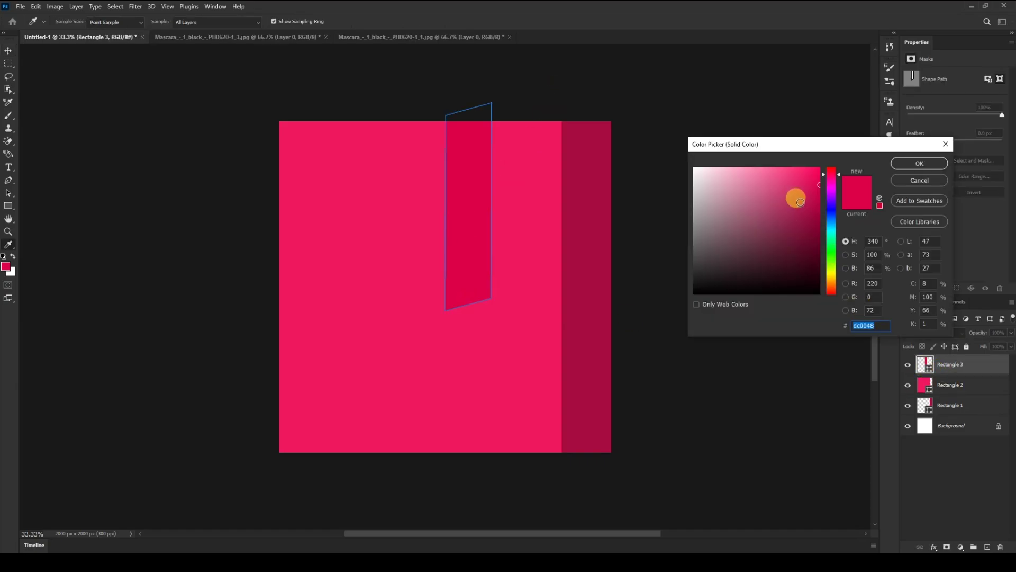
{"action": "left_click", "coordinate": [926, 162]}
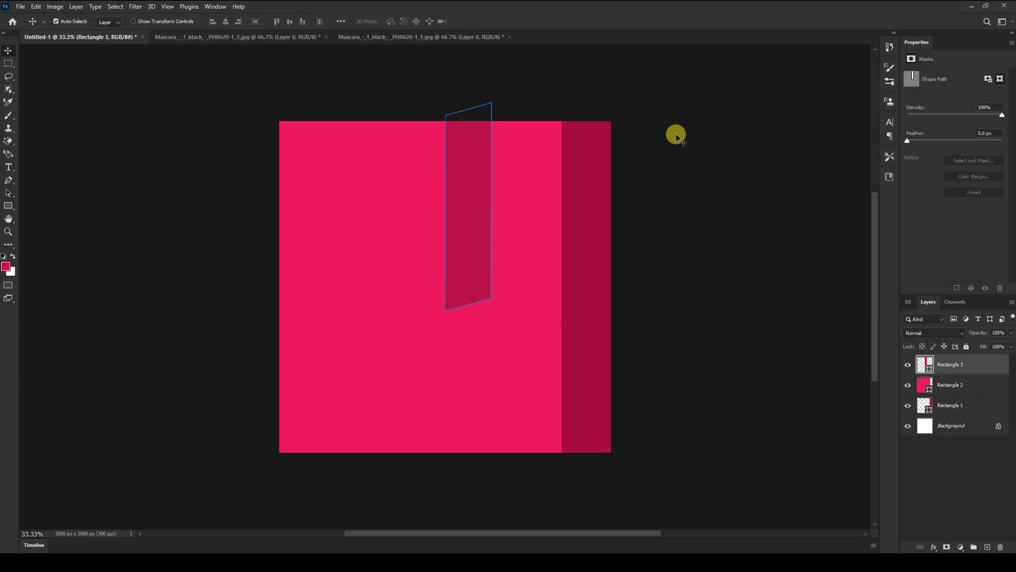
{"action": "left_click", "coordinate": [589, 88]}
Draw a triangular Pen shape on a new layer, filling the wedge below the rectangle's slanted lower edge.
{"action": "key", "text": "p"}
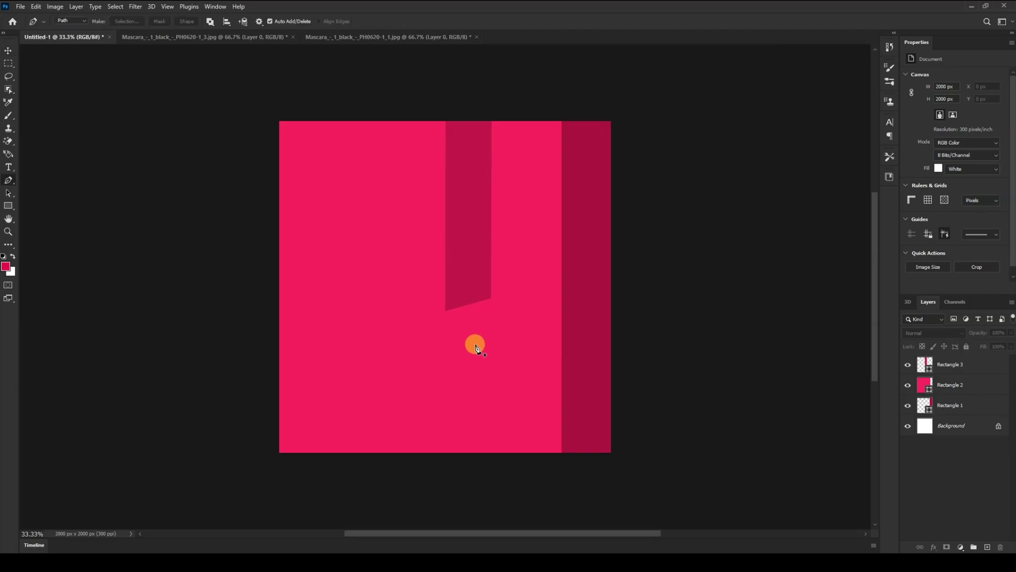
{"action": "scroll", "coordinate": [468, 334], "scroll_direction": "up", "scroll_amount": 5}
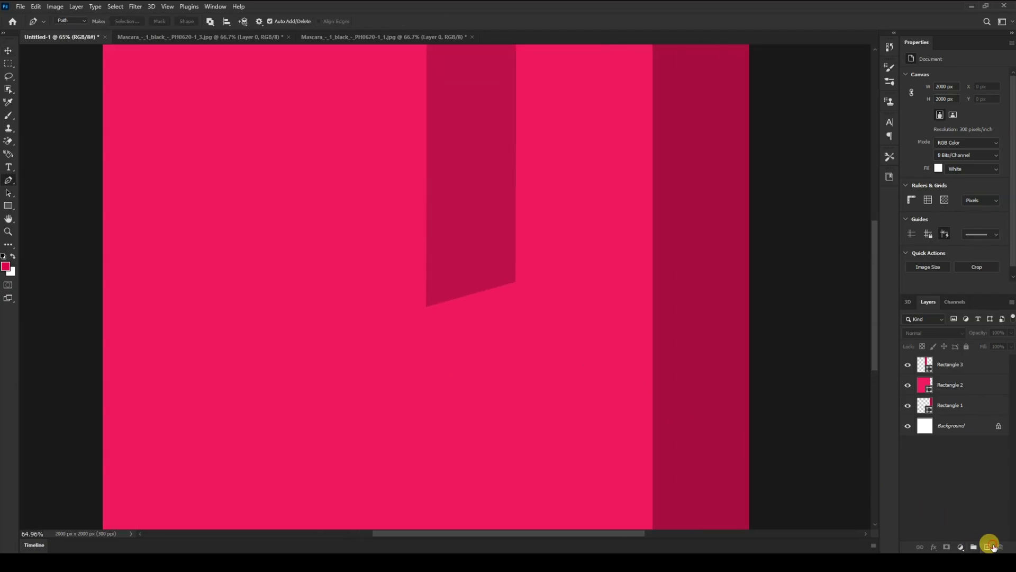
{"action": "left_click", "coordinate": [989, 547]}
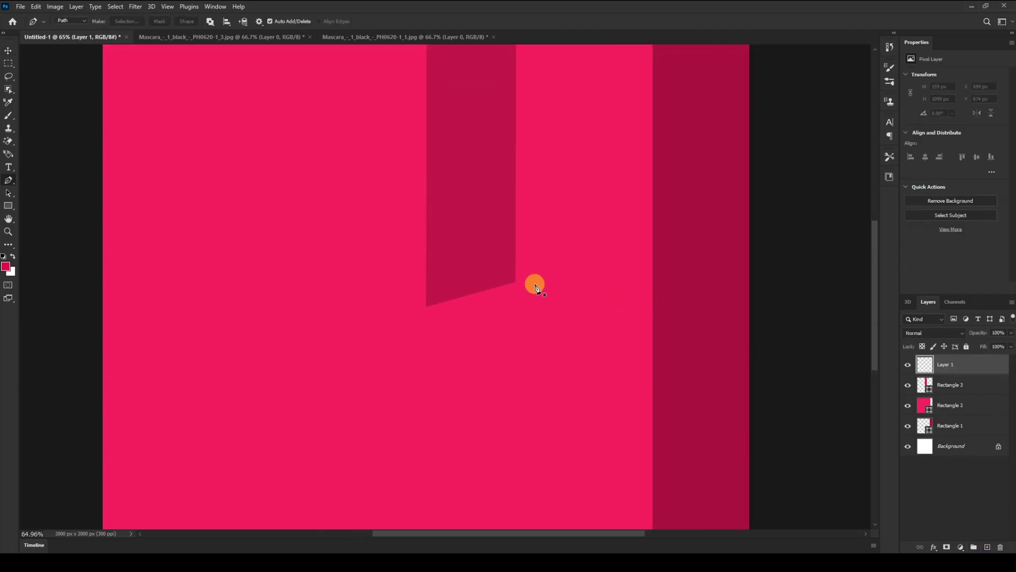
{"action": "left_click", "coordinate": [427, 307]}
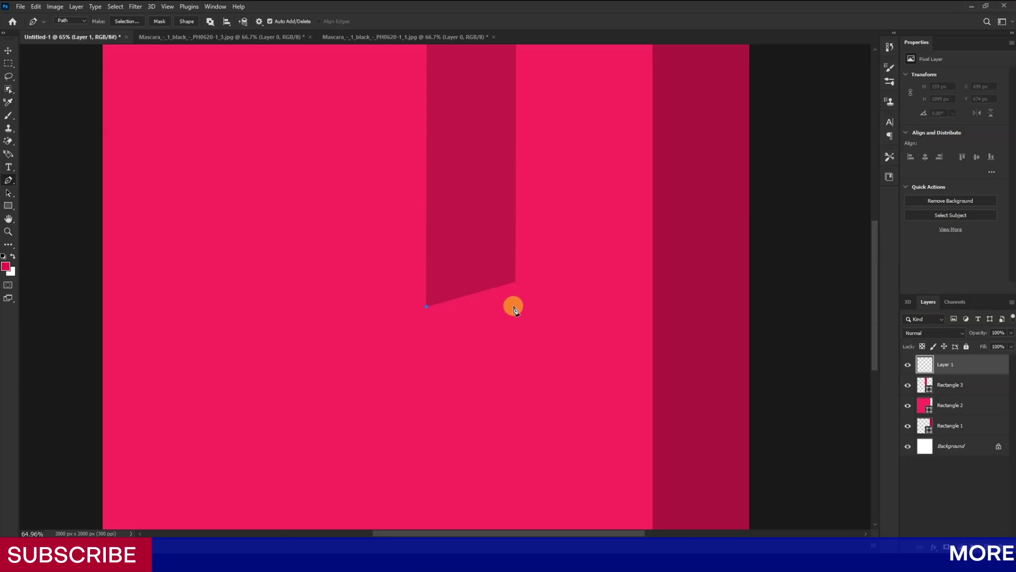
{"action": "left_click", "coordinate": [513, 281]}
{"action": "left_click", "coordinate": [514, 306]}
{"action": "left_click", "coordinate": [427, 307]}
{"action": "left_click", "coordinate": [186, 21]}
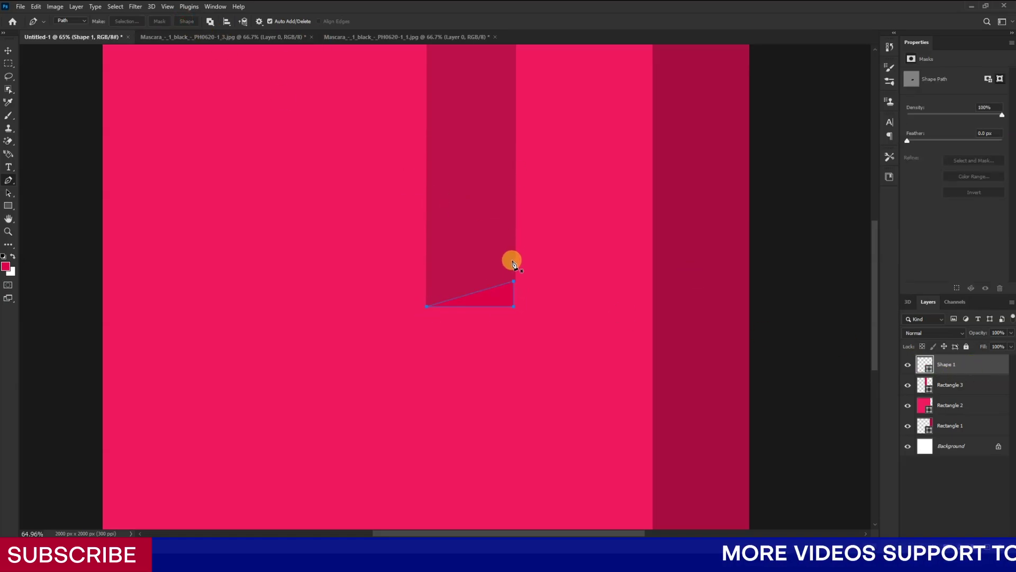
Transform the triangle so it lines up with the slanted rectangle's lower edge and sides.
{"action": "key", "text": "v"}
{"action": "key", "text": "ctrl+t"}
{"action": "scroll", "coordinate": [503, 299], "scroll_direction": "up", "scroll_amount": 5}
{"action": "left_click_drag", "start_coordinate": [521, 286], "coordinate": [527, 287]}
{"action": "left_click_drag", "start_coordinate": [446, 309], "coordinate": [448, 313]}
{"action": "key", "text": "Return"}
{"action": "scroll", "coordinate": [448, 313], "scroll_direction": "down", "scroll_amount": 8}
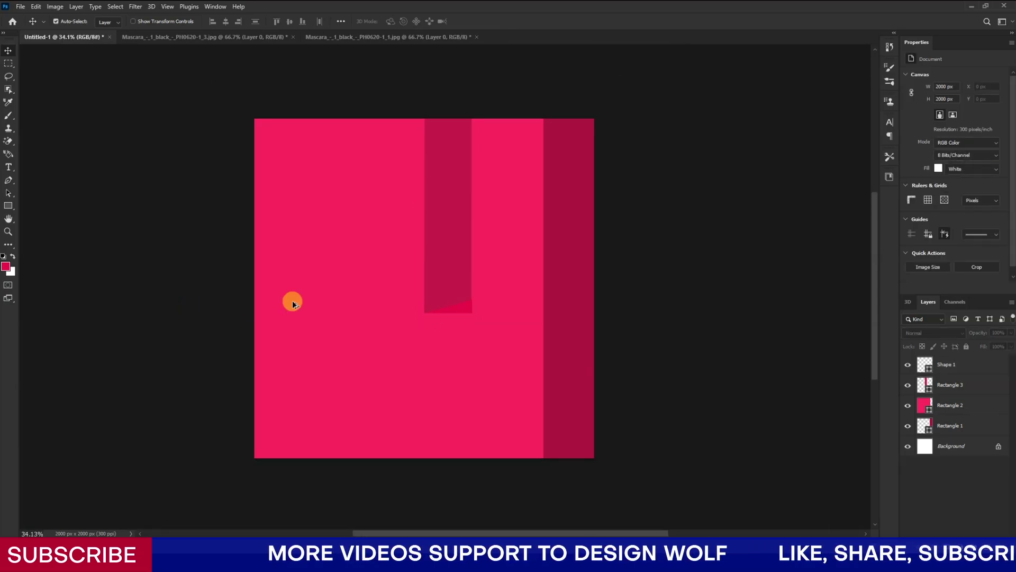
Select the triangle and the slanted rectangle together and stretch them wider as one column.
{"action": "scroll", "coordinate": [537, 318], "scroll_direction": "up", "scroll_amount": 6}
{"action": "left_click", "coordinate": [559, 317]}
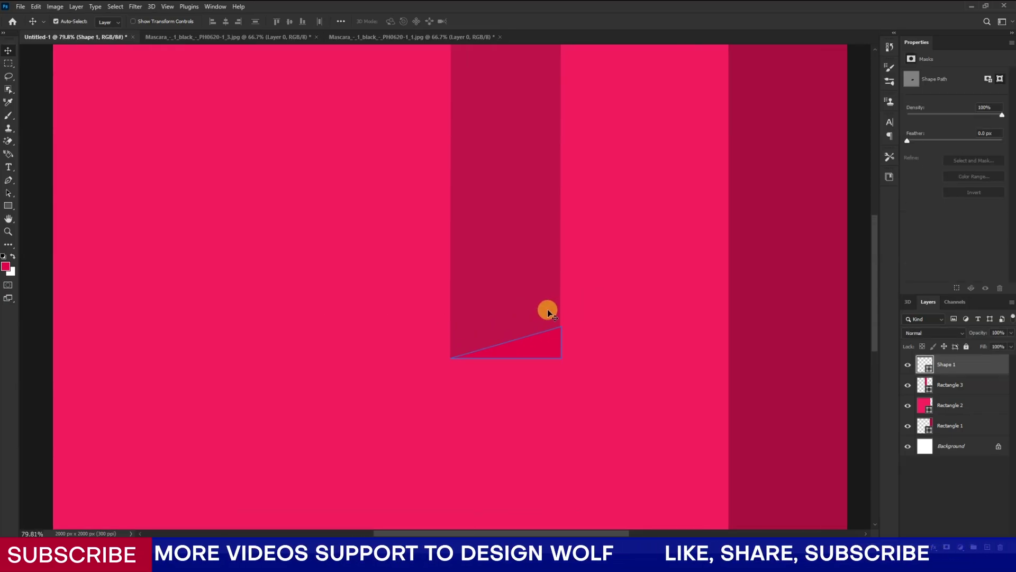
{"action": "scroll", "coordinate": [548, 311], "scroll_direction": "down", "scroll_amount": 6}
{"action": "left_click", "coordinate": [547, 311], "text": "shift"}
{"action": "key", "text": "ctrl+t"}
{"action": "left_click_drag", "start_coordinate": [552, 217], "coordinate": [565, 240]}
{"action": "left_click_drag", "start_coordinate": [552, 294], "coordinate": [529, 312]}
{"action": "key", "text": "Return"}
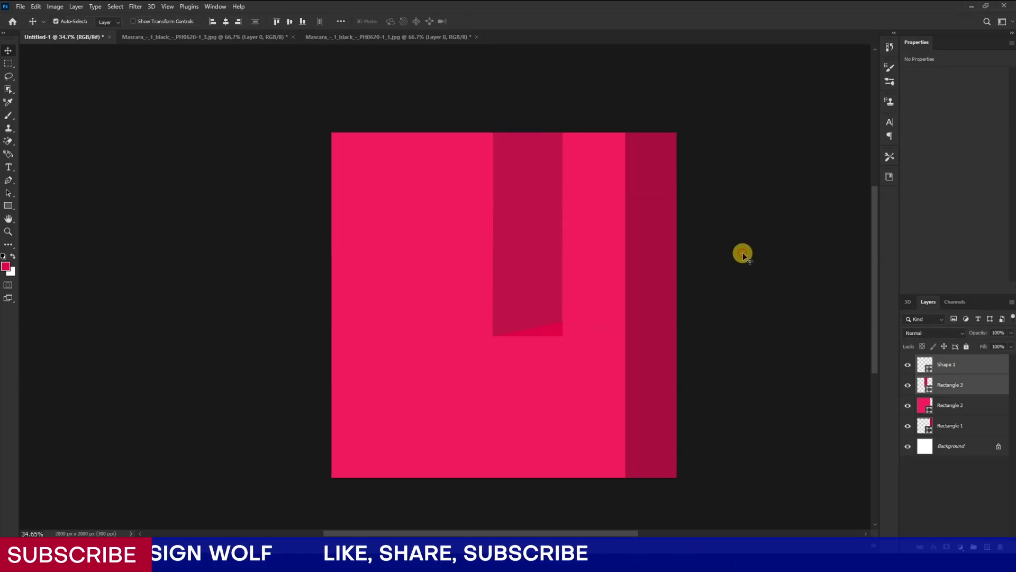
Change the triangle's fill to light pink ff96b9.
{"action": "left_click", "coordinate": [545, 333]}
{"action": "double_click", "coordinate": [925, 364]}
{"action": "mouse_move", "coordinate": [796, 205]}
{"action": "left_mouse_down"}
{"action": "mouse_move", "coordinate": [771, 165]}
{"action": "mouse_move", "coordinate": [817, 141]}
{"action": "mouse_move", "coordinate": [741, 143]}
{"action": "left_mouse_up"}
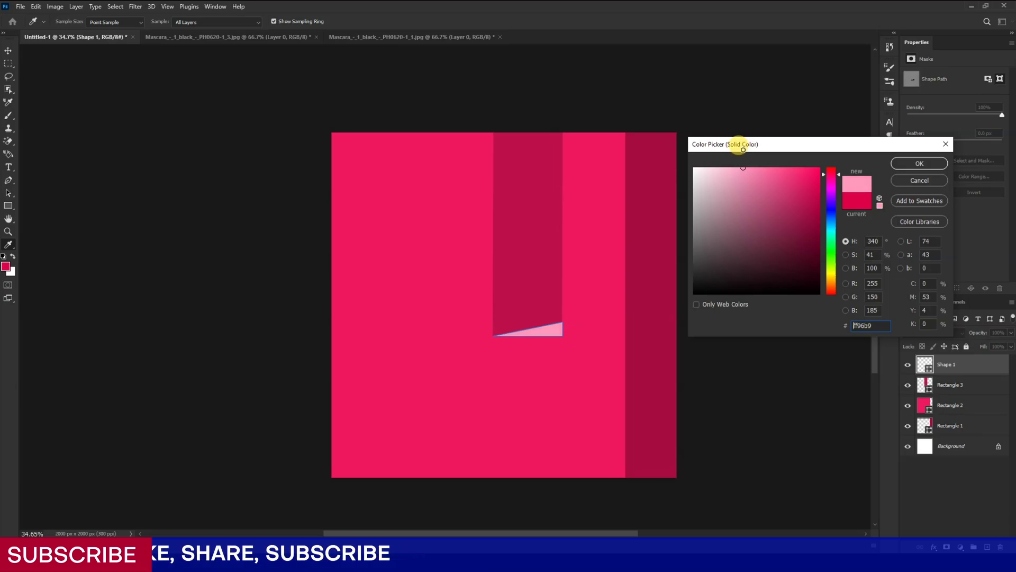
{"action": "left_click", "coordinate": [920, 164]}
{"action": "left_click", "coordinate": [748, 274]}
Raise the lower-right anchor of the slanted rectangle and the triangle's matching upper corner to steepen their shared edge.
{"action": "scroll", "coordinate": [485, 336], "scroll_direction": "up", "scroll_amount": 3}
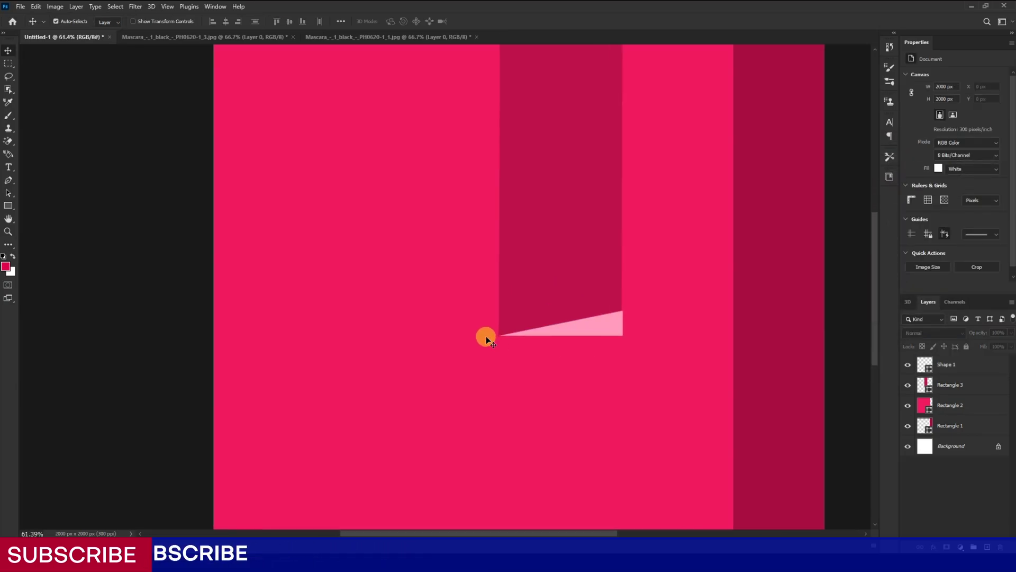
{"action": "left_click", "coordinate": [558, 297]}
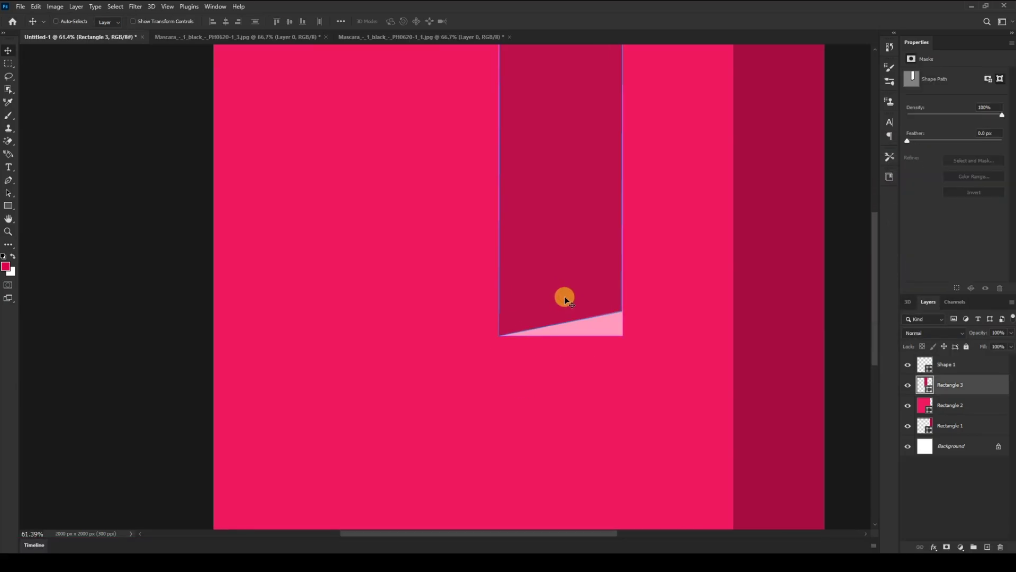
{"action": "key", "text": "p"}
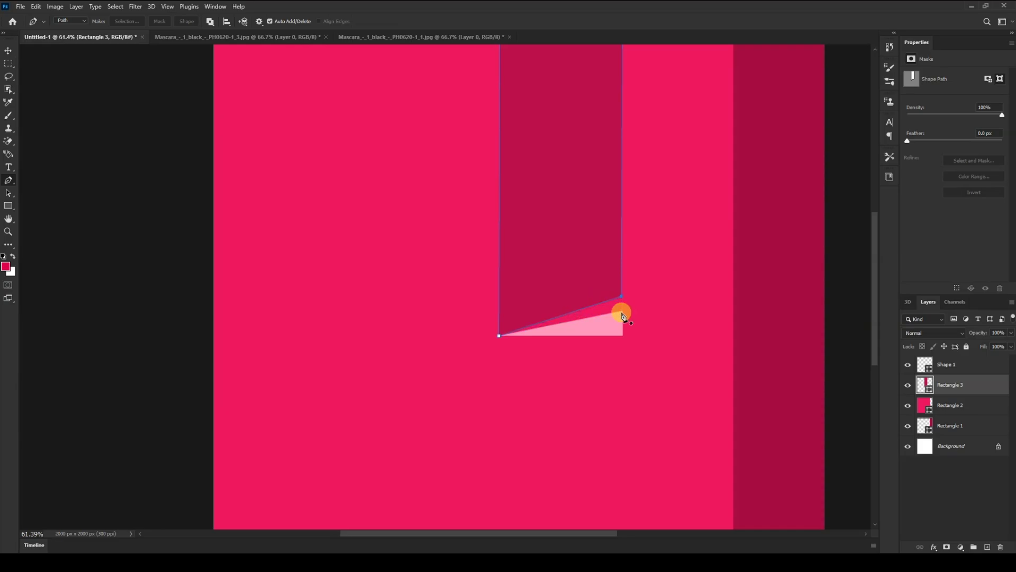
{"action": "left_click", "coordinate": [963, 367]}
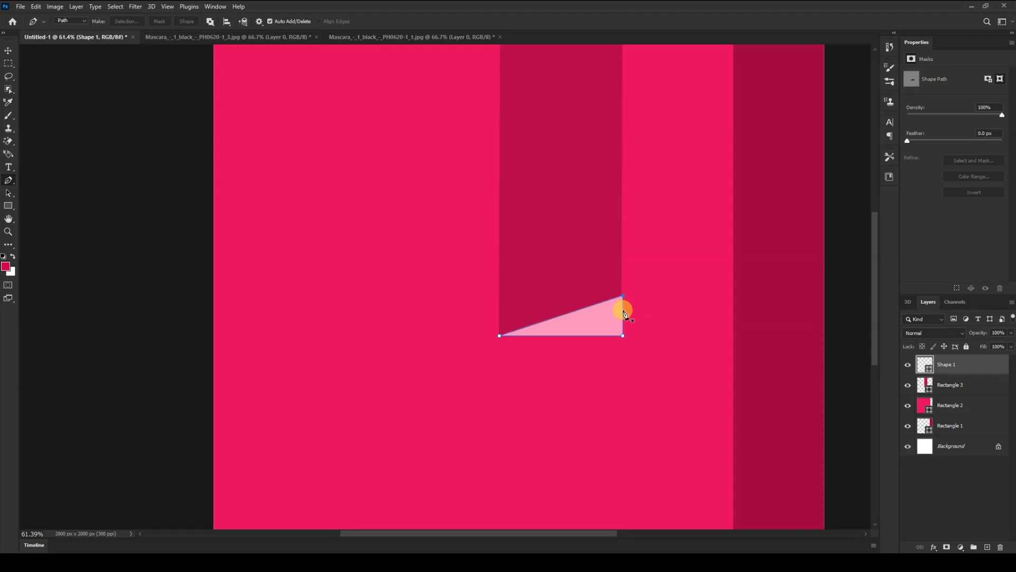
{"action": "key", "text": "v"}
{"action": "scroll", "coordinate": [470, 368], "scroll_direction": "down", "scroll_amount": 3}
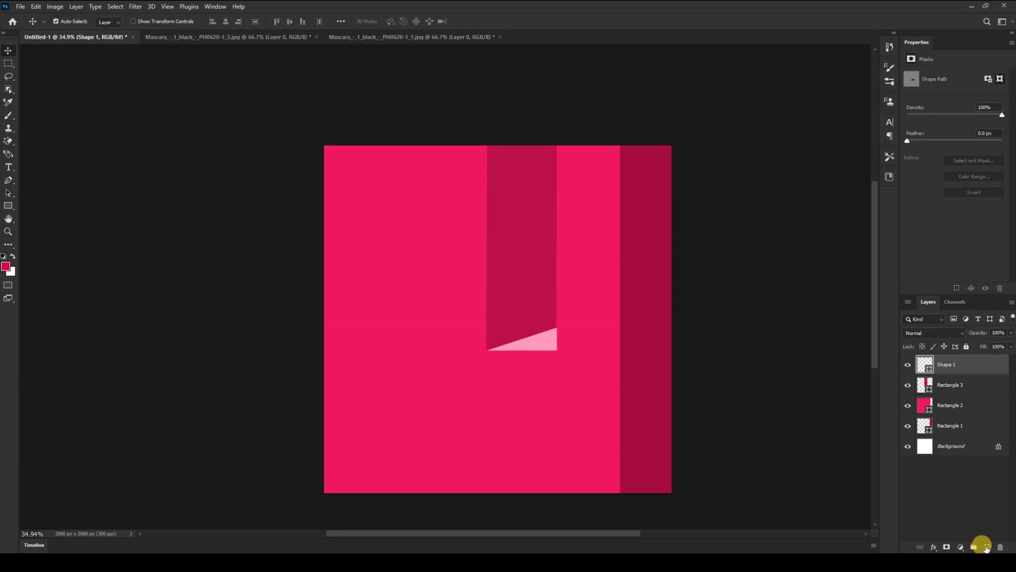
Add an empty layer on top, and pull the light pink triangle's lower-right corner down below its left tip.
{"action": "left_click", "coordinate": [987, 548]}
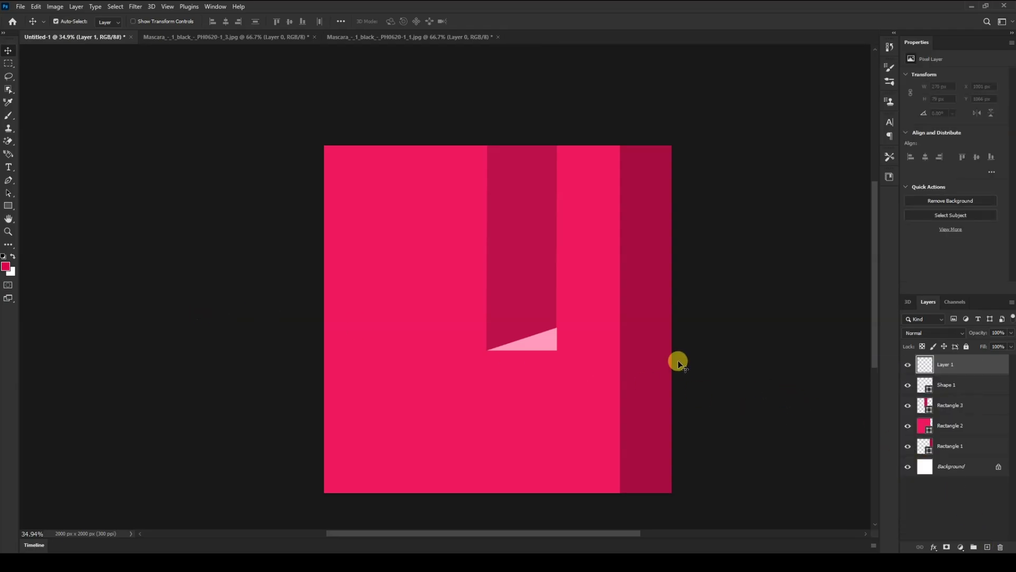
{"action": "left_click", "coordinate": [551, 341]}
{"action": "scroll", "coordinate": [523, 358], "scroll_direction": "up", "scroll_amount": 1}
{"action": "scroll", "coordinate": [524, 354], "scroll_direction": "up", "scroll_amount": 5}
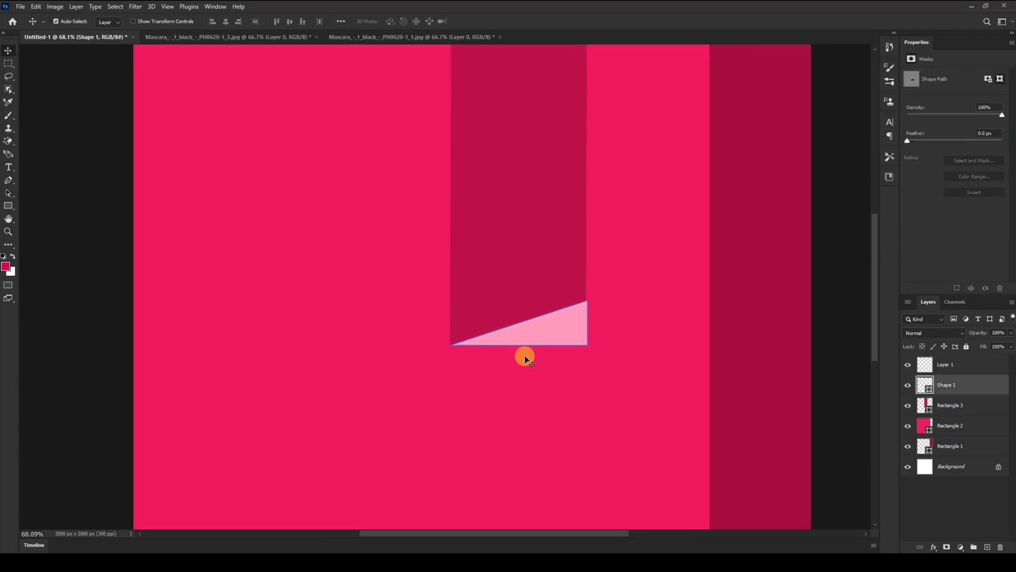
{"action": "key", "text": "p"}
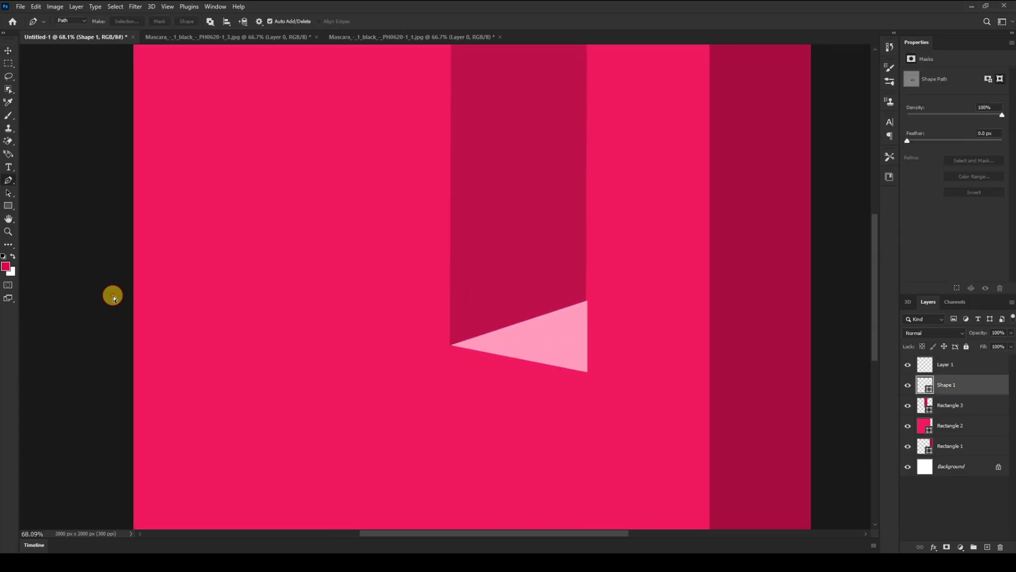
{"action": "scroll", "coordinate": [532, 368], "scroll_direction": "down", "scroll_amount": 5}
{"action": "scroll", "coordinate": [162, 316], "scroll_direction": "up", "scroll_amount": 3}
{"action": "left_click_drag", "start_coordinate": [513, 375], "coordinate": [577, 378]}
{"action": "key", "text": "v"}
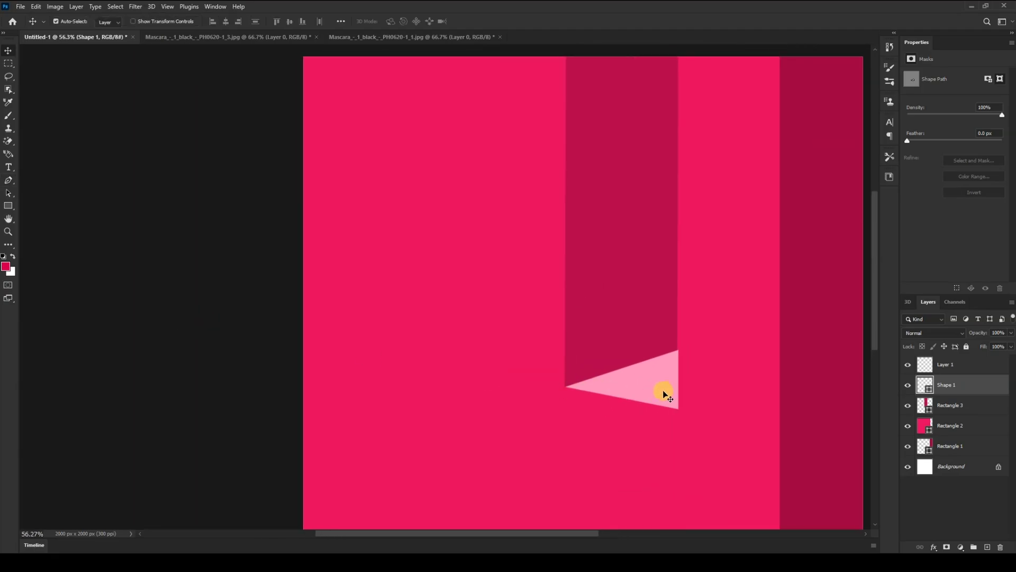
Duplicate the light pink triangle and raise the copy's lower-right corner so it covers only the upper half.
{"action": "key", "text": "ctrl+j"}
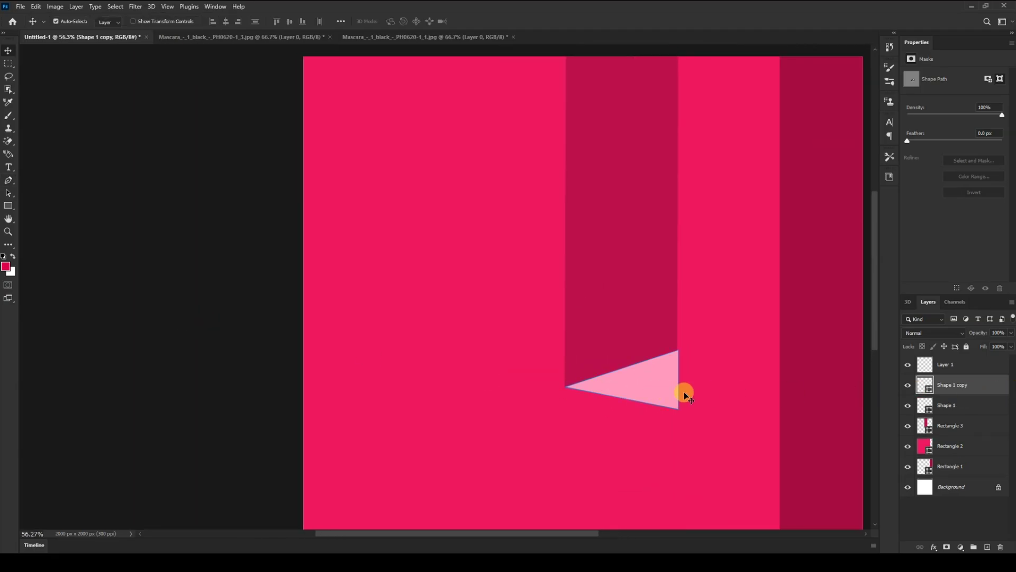
{"action": "key", "text": "ctrl+t"}
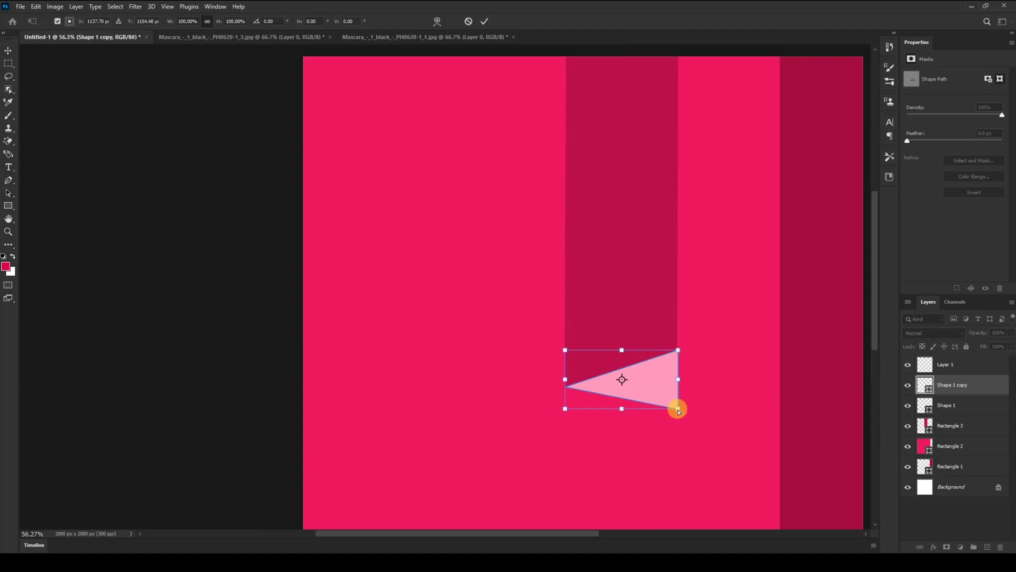
{"action": "key", "text": "Return"}
{"action": "key", "text": "p"}
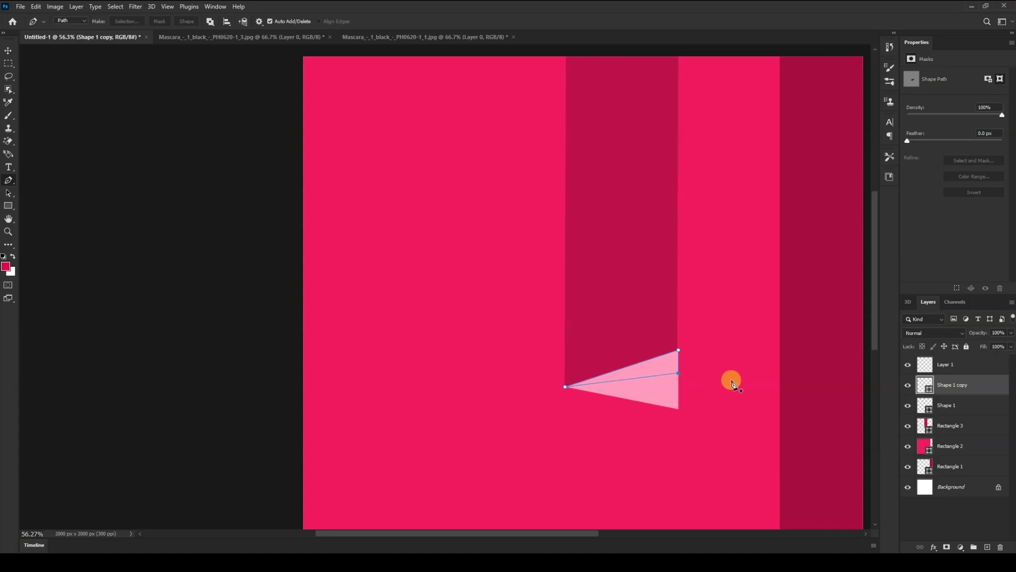
Change the duplicated triangle's fill to very dark red 380012.
{"action": "double_click", "coordinate": [926, 386]}
{"action": "left_click", "coordinate": [821, 268]}
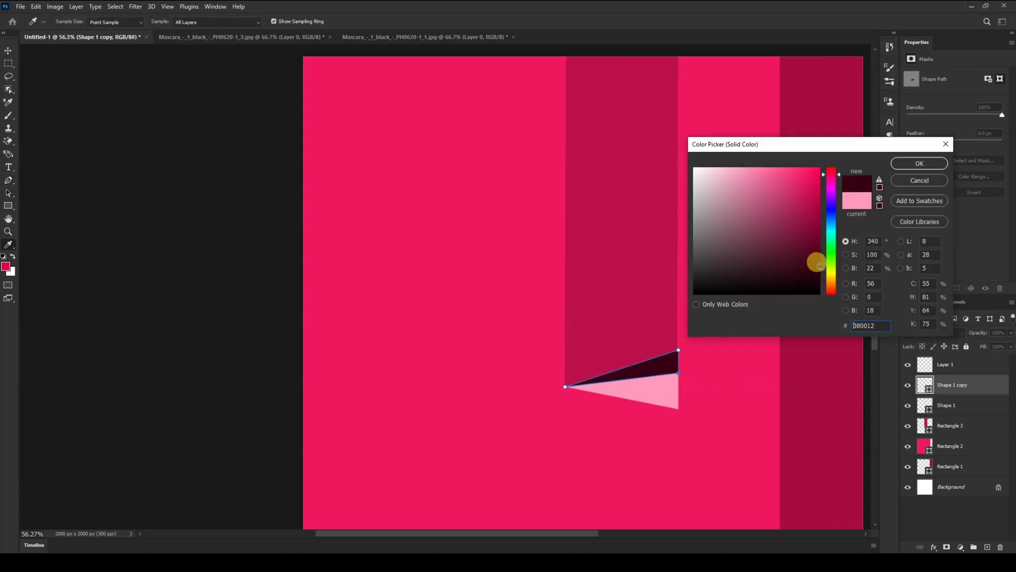
{"action": "left_click", "coordinate": [920, 163]}
Convert the dark triangle to a smart object and apply a small-radius Gaussian Blur to soften its edges.
{"action": "left_click", "coordinate": [136, 7]}
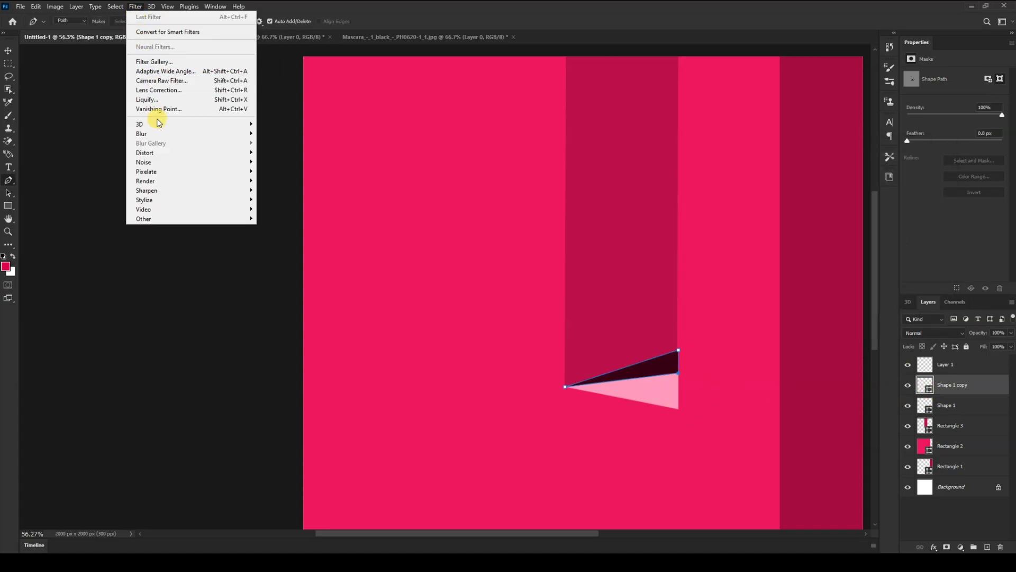
{"action": "mouse_move", "coordinate": [186, 134]}
{"action": "left_click", "coordinate": [277, 168]}
{"action": "key", "text": "Escape"}
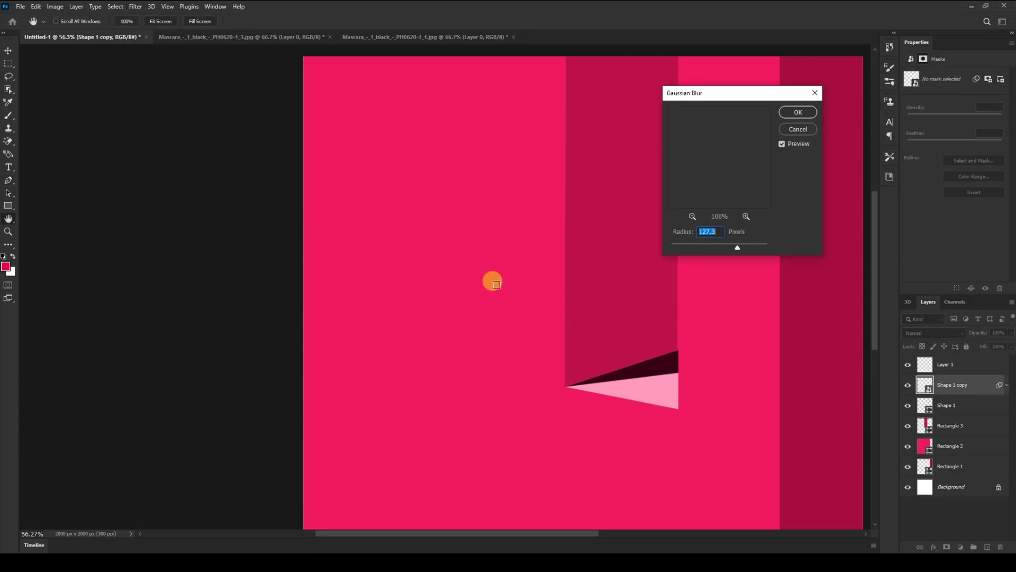
{"action": "left_click_drag", "start_coordinate": [735, 246], "coordinate": [703, 246]}
{"action": "left_click", "coordinate": [798, 112]}
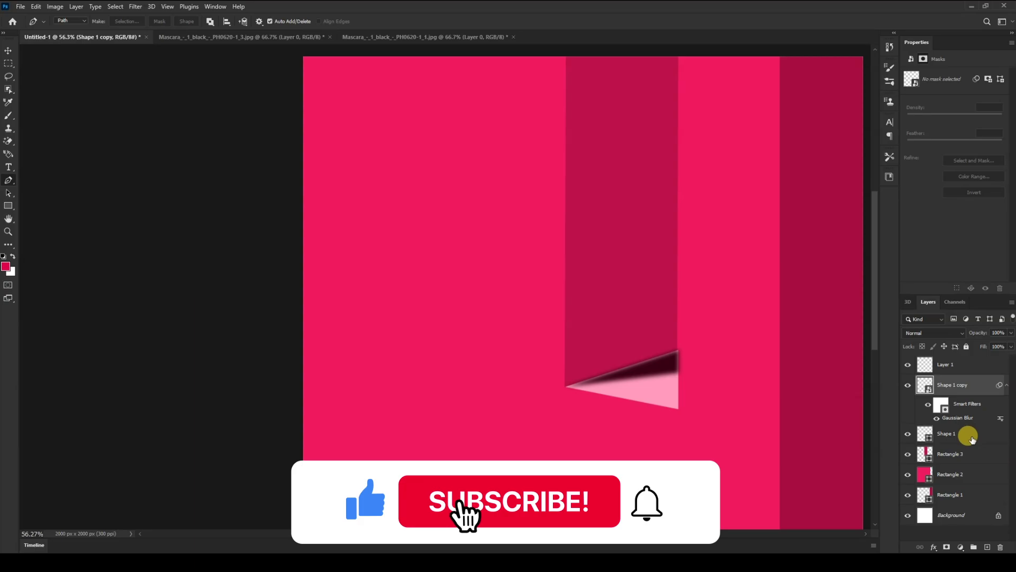
Clip the blurred dark triangle to the light pink triangle and stretch it to about 433 by 180 px.
{"action": "left_click", "coordinate": [969, 419], "text": "alt"}
{"action": "key", "text": "ctrl+t"}
{"action": "left_click", "coordinate": [516, 215]}
{"action": "left_click_drag", "start_coordinate": [565, 369], "coordinate": [557, 369]}
{"action": "left_click_drag", "start_coordinate": [618, 349], "coordinate": [618, 342]}
{"action": "left_click_drag", "start_coordinate": [617, 387], "coordinate": [617, 392]}
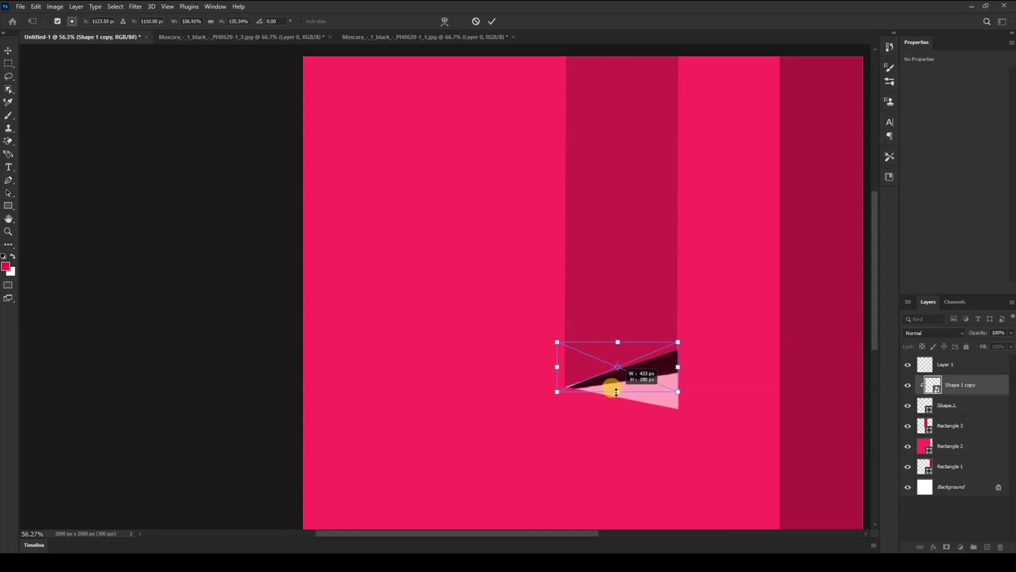
{"action": "key", "text": "Return"}
Shift and widen the blurred shadow across the light pink triangle, and lower its opacity to 21%.
{"action": "left_click_drag", "start_coordinate": [422, 404], "coordinate": [287, 393]}
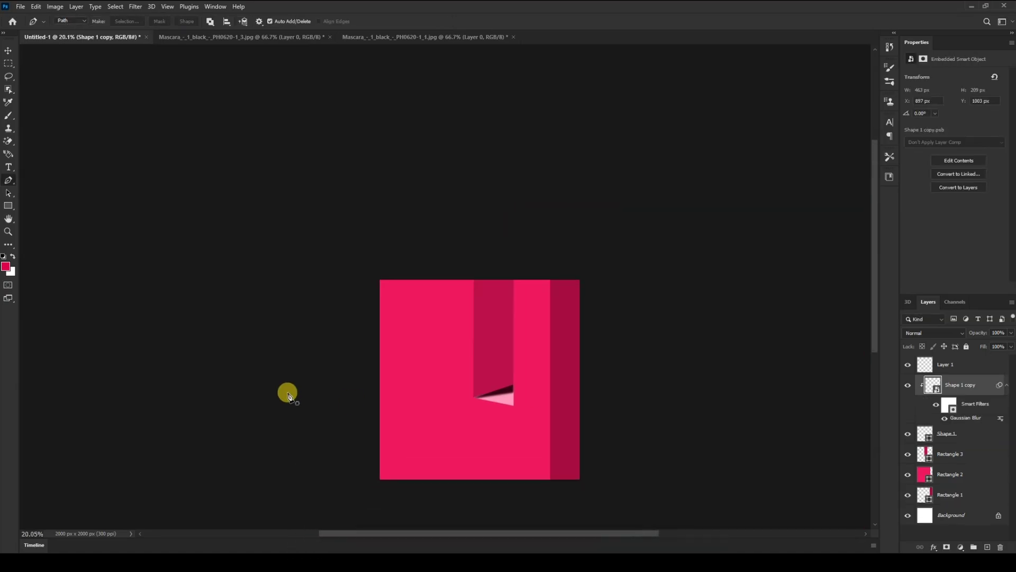
{"action": "left_click_drag", "start_coordinate": [435, 339], "coordinate": [606, 459]}
{"action": "scroll", "coordinate": [606, 460], "scroll_direction": "down", "scroll_amount": 1}
{"action": "left_click_drag", "start_coordinate": [408, 425], "coordinate": [574, 431]}
{"action": "key", "text": "v"}
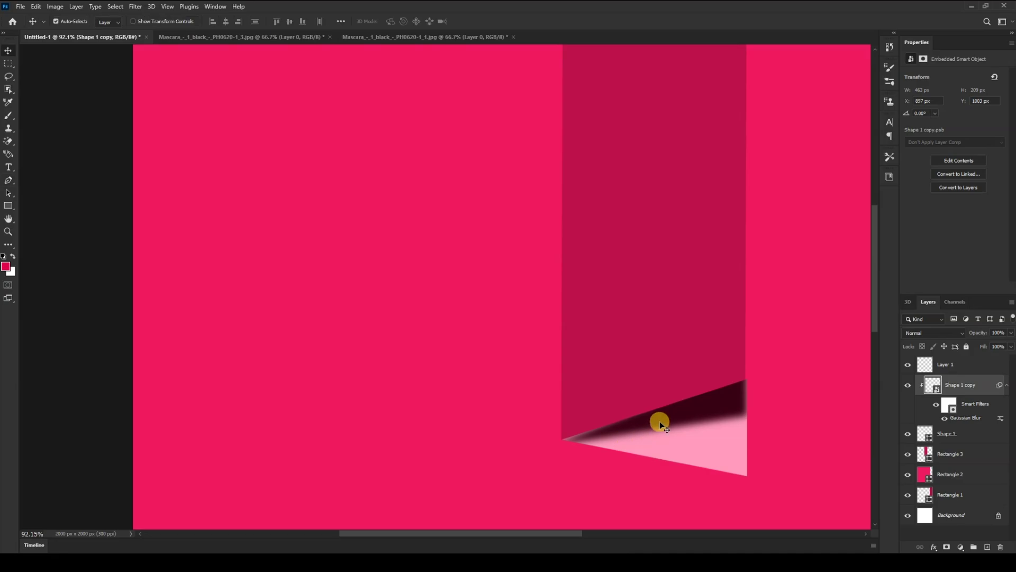
{"action": "left_click_drag", "start_coordinate": [703, 408], "coordinate": [684, 411]}
{"action": "key", "text": "ctrl+t"}
{"action": "left_click", "coordinate": [571, 218]}
{"action": "left_click_drag", "start_coordinate": [745, 404], "coordinate": [753, 401]}
{"action": "key", "text": "Return"}
{"action": "scroll", "coordinate": [612, 413], "scroll_direction": "down", "scroll_amount": 5}
{"action": "scroll", "coordinate": [713, 422], "scroll_direction": "down", "scroll_amount": 2}
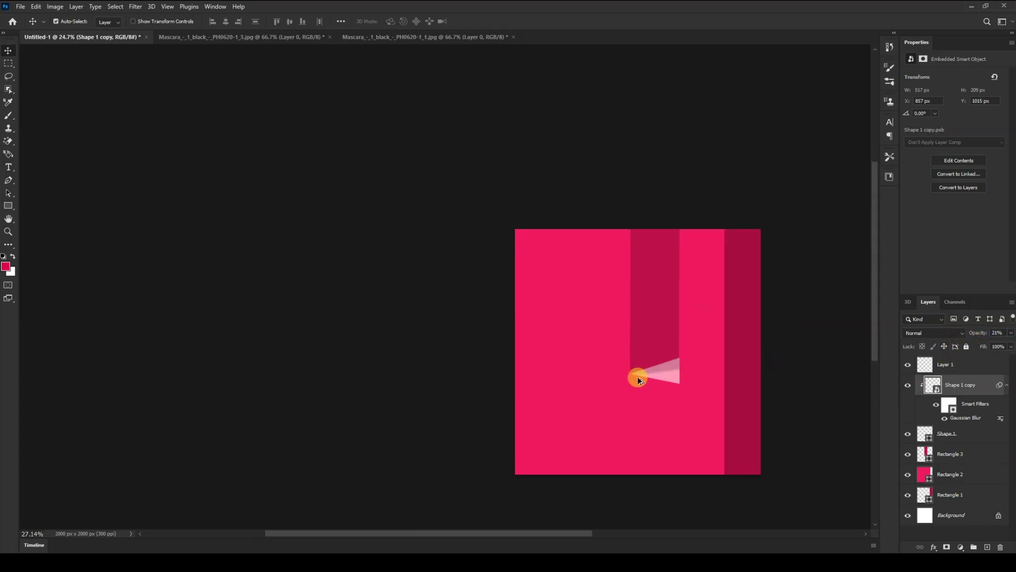
Group the slanted rectangle, the light pink triangle and its blurred shadow.
{"action": "scroll", "coordinate": [646, 376], "scroll_direction": "up", "scroll_amount": 3}
{"action": "left_click", "coordinate": [929, 439]}
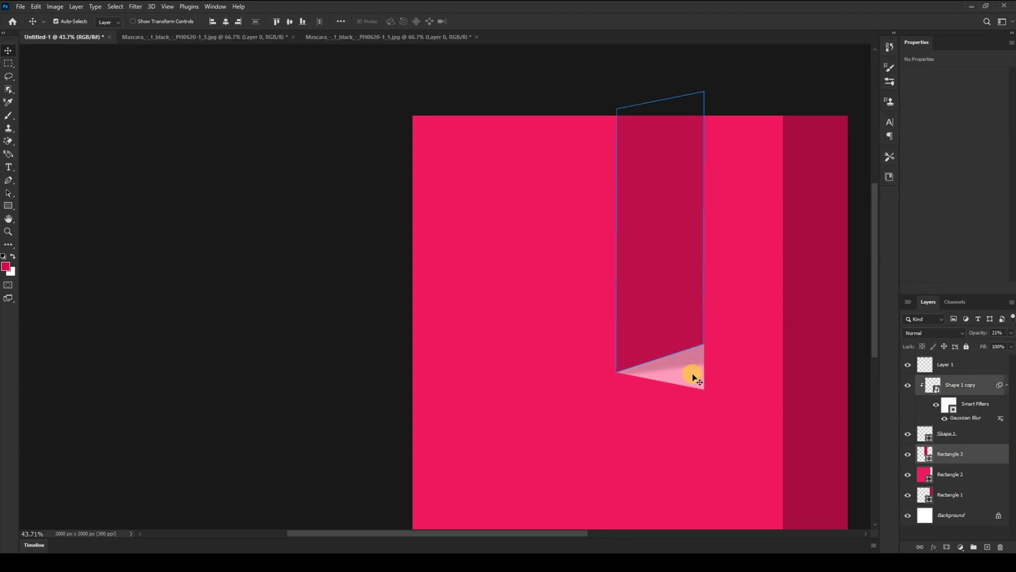
{"action": "left_click", "coordinate": [974, 546]}
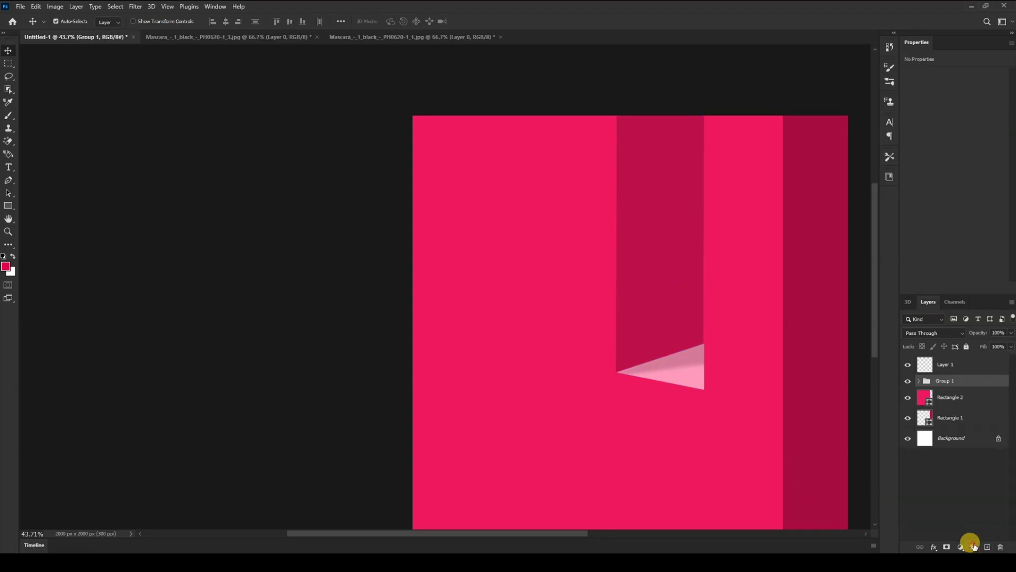
{"action": "scroll", "coordinate": [639, 411], "scroll_direction": "down", "scroll_amount": 2}
{"action": "left_click_drag", "start_coordinate": [655, 312], "coordinate": [559, 311], "text": "alt"}
{"action": "key", "text": "ctrl+z"}
Duplicate the column group, place the copy left of the original and scale it down slightly.
{"action": "left_click", "coordinate": [919, 380]}
{"action": "left_click", "coordinate": [949, 380]}
{"action": "key", "text": "ctrl+t"}
{"action": "key", "text": "Return"}
{"action": "left_click_drag", "start_coordinate": [659, 242], "coordinate": [568, 239]}
{"action": "left_click_drag", "start_coordinate": [552, 394], "coordinate": [552, 377]}
{"action": "key", "text": "Return"}
Scale the original right column group up to about 110% and shift it slightly down.
{"action": "left_click", "coordinate": [961, 393]}
{"action": "key", "text": "ctrl+t"}
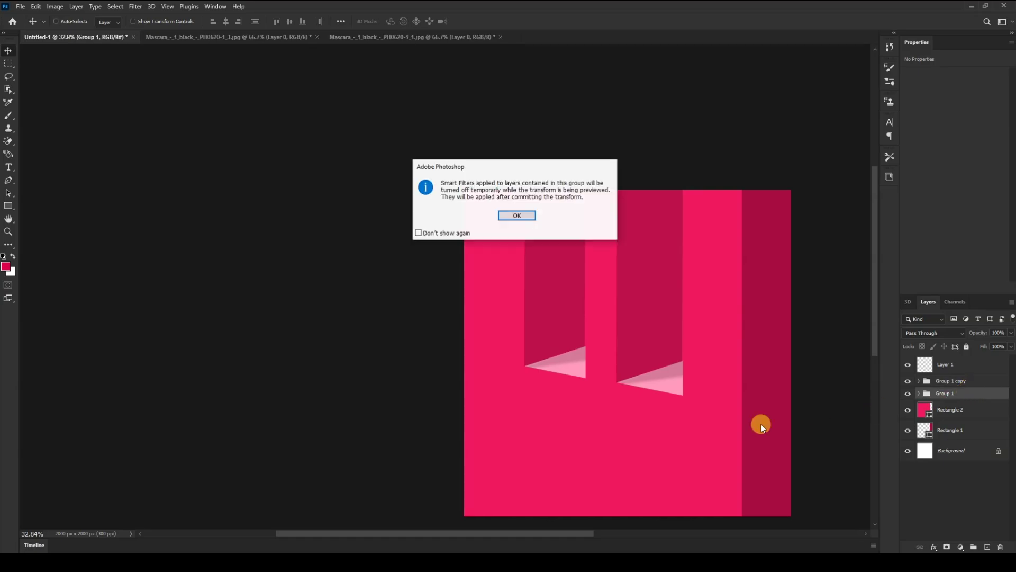
{"action": "key", "text": "Return"}
{"action": "left_click_drag", "start_coordinate": [646, 396], "coordinate": [640, 415]}
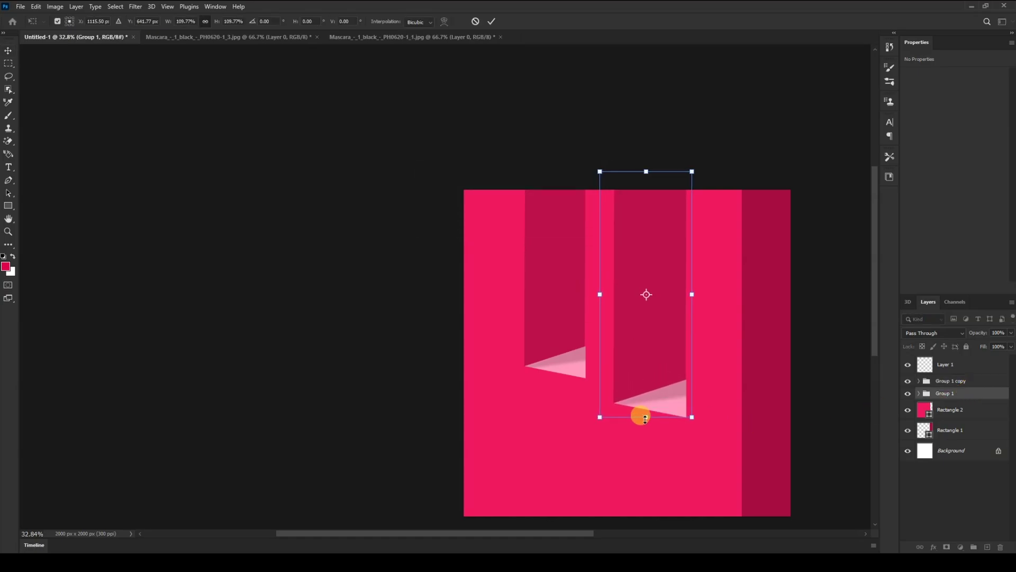
{"action": "key", "text": "Return"}
{"action": "scroll", "coordinate": [473, 415], "scroll_direction": "down", "scroll_amount": 3}
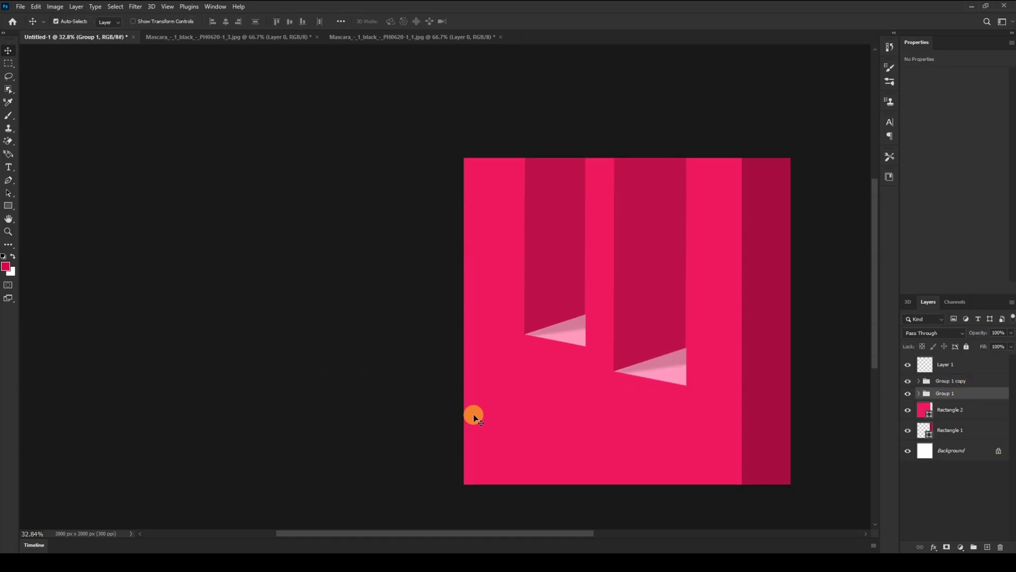
Add a layer above the large pink rectangle and paint a soft lighter-pink glow along the canvas's left edge with an enlarged brush.
{"action": "left_click", "coordinate": [565, 420]}
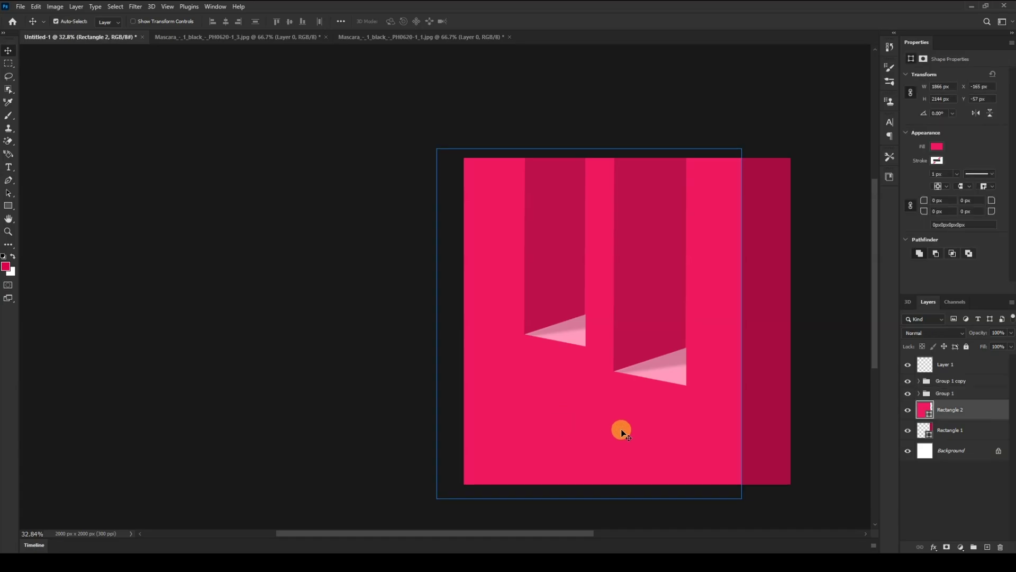
{"action": "left_click", "coordinate": [987, 547]}
{"action": "key", "text": "b"}
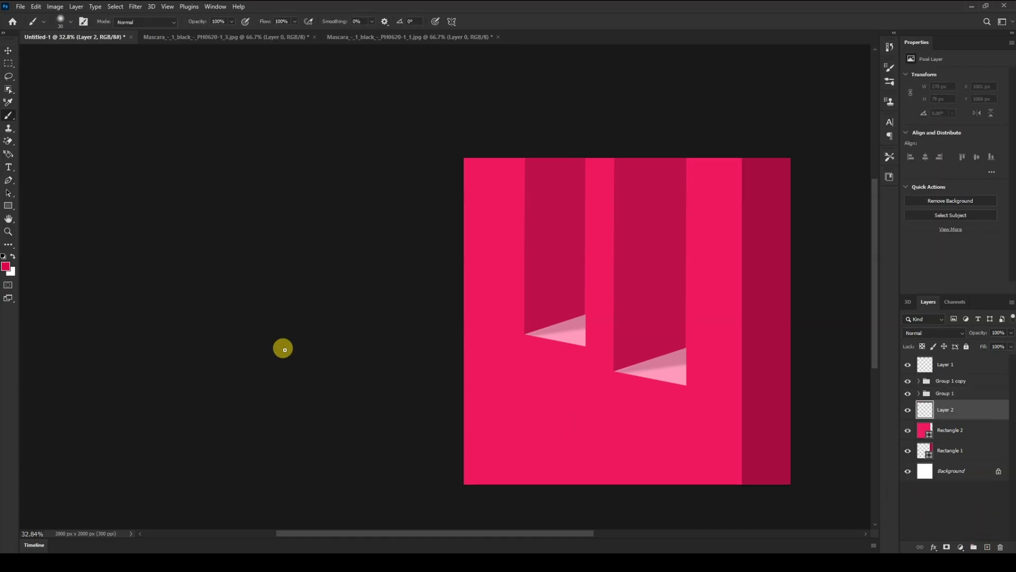
{"action": "left_click", "coordinate": [6, 266]}
{"action": "left_click", "coordinate": [767, 163]}
{"action": "left_click", "coordinate": [901, 171]}
{"action": "key", "text": "bracketright"}
{"action": "key", "text": "bracketright"}
{"action": "key", "text": "bracketright"}
{"action": "key", "text": "bracketright"}
{"action": "key", "text": "bracketright"}
{"action": "left_click_drag", "start_coordinate": [399, 306], "coordinate": [395, 443]}
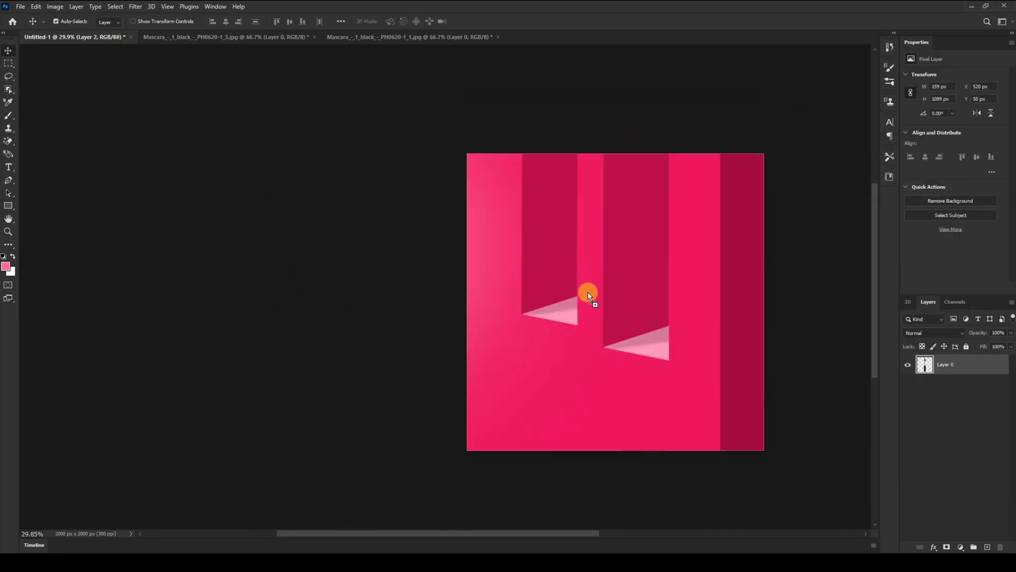
Bring the mascara wand into the design as the front layer, scale it to about 68% and stand it on the left wedge.
{"action": "left_click_drag", "start_coordinate": [586, 291], "coordinate": [588, 311]}
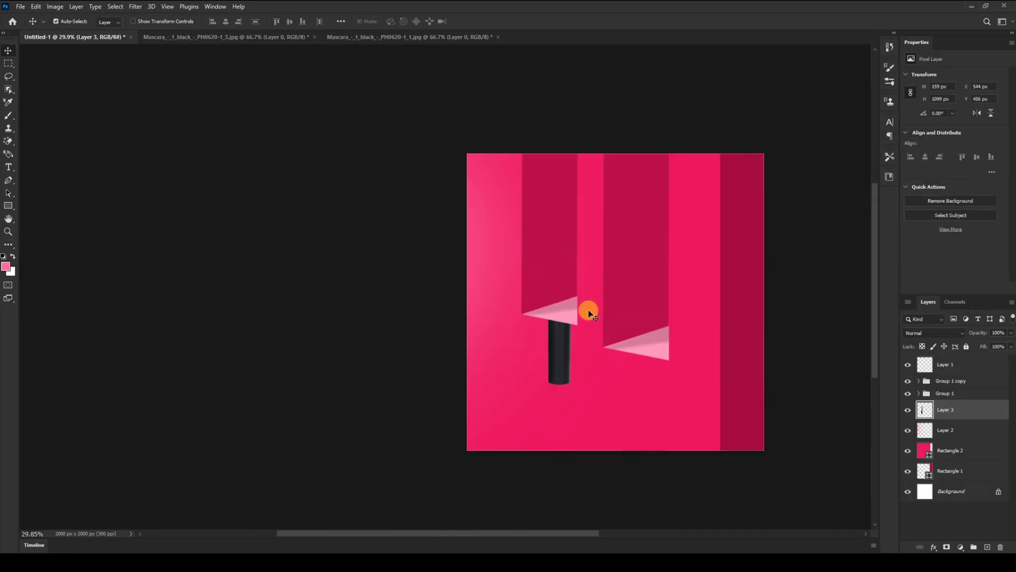
{"action": "key", "text": "ctrl+shift+bracketright"}
{"action": "key", "text": "ctrl+t"}
{"action": "left_click_drag", "start_coordinate": [559, 384], "coordinate": [563, 309]}
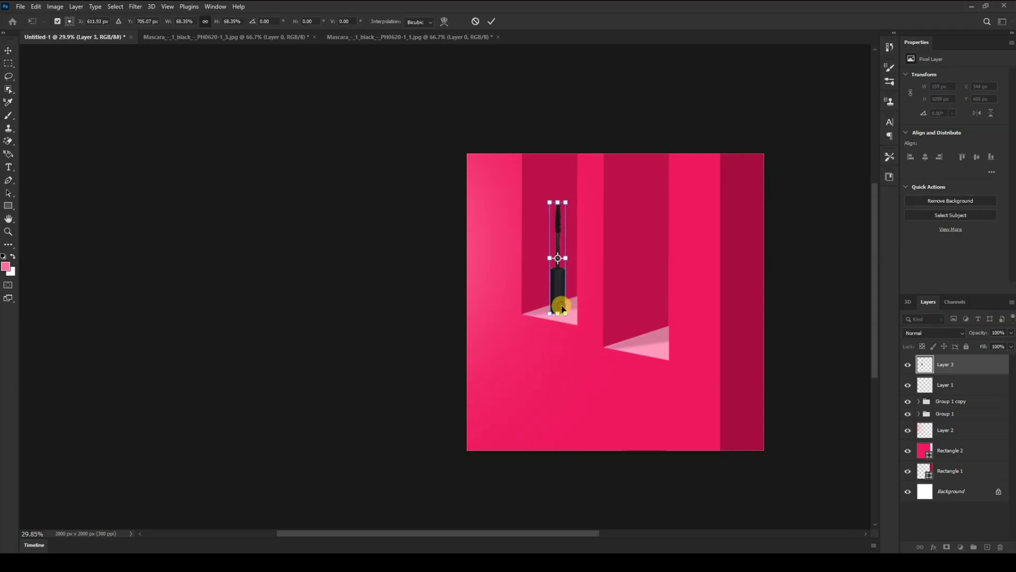
{"action": "key", "text": "Return"}
Bring the mascara tube from its product image into the design and stand it on the right column's wedge.
{"action": "left_click", "coordinate": [341, 44]}
{"action": "left_click_drag", "start_coordinate": [415, 272], "coordinate": [642, 294]}
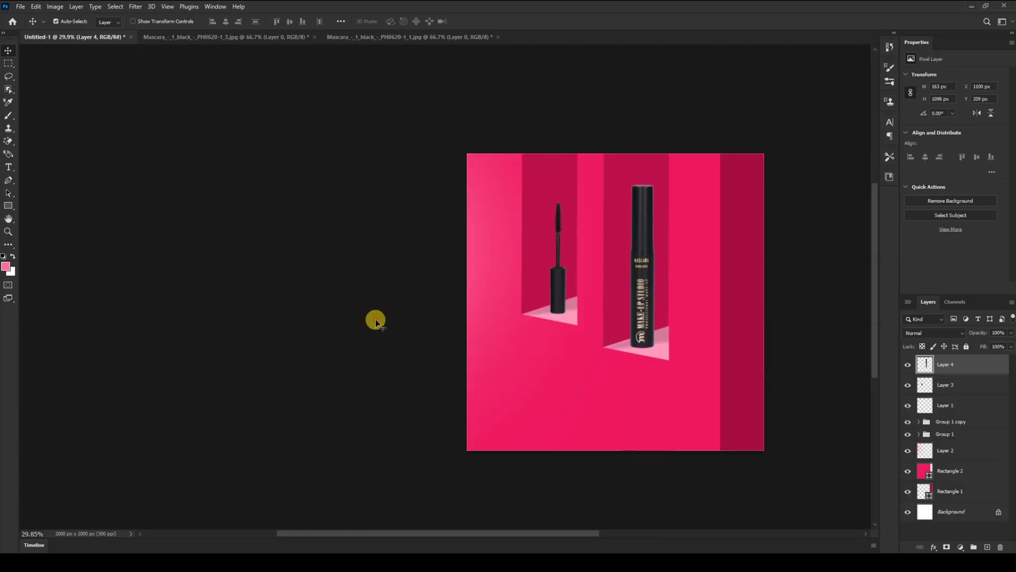
{"action": "left_click", "coordinate": [376, 319]}
{"action": "scroll", "coordinate": [604, 334], "scroll_direction": "up", "scroll_amount": 5}
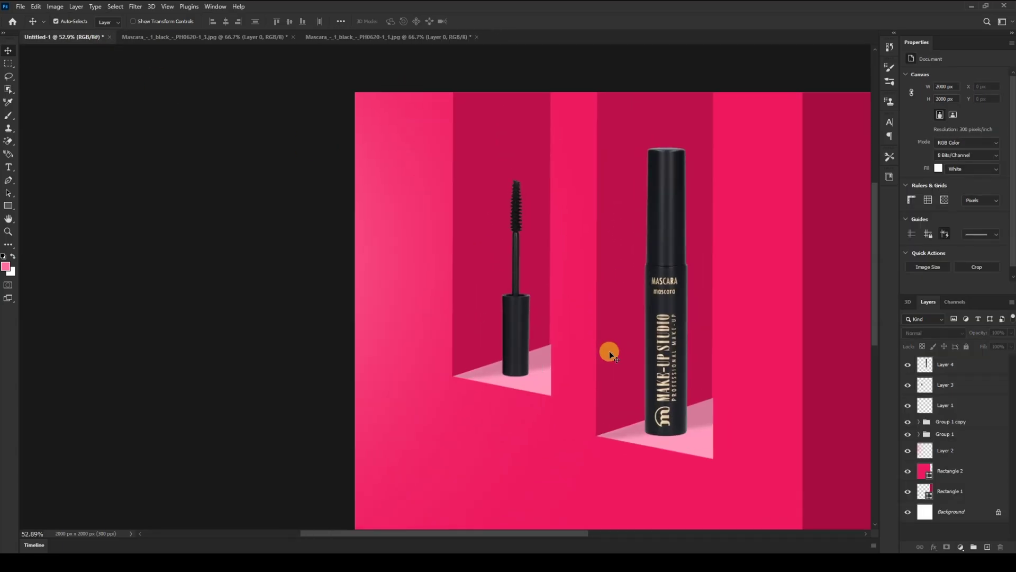
Add a layer beneath the mascara tube and paint one soft near-black dab at the tube's base.
{"action": "left_click", "coordinate": [948, 364]}
{"action": "left_click", "coordinate": [977, 385]}
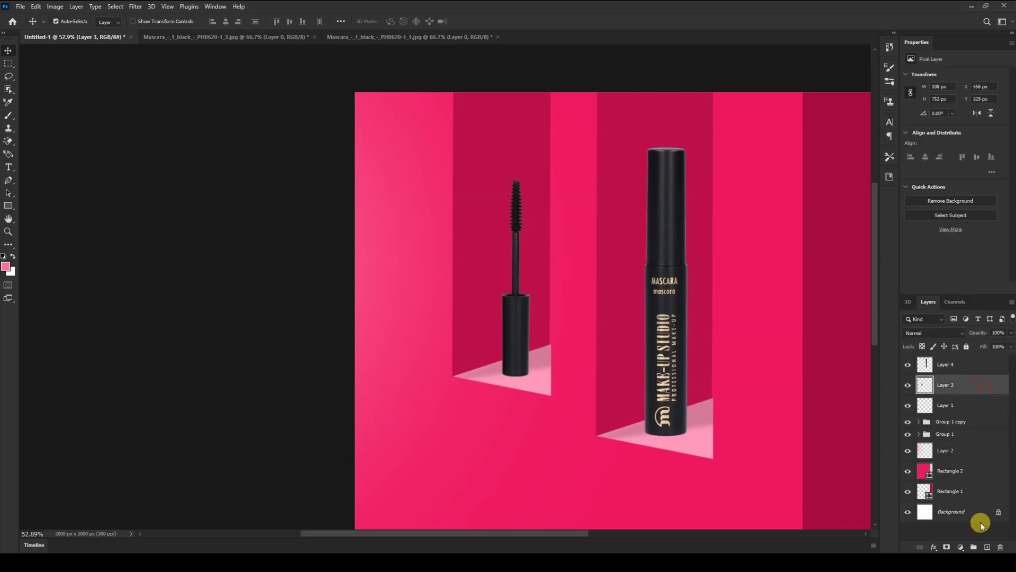
{"action": "left_click", "coordinate": [987, 547]}
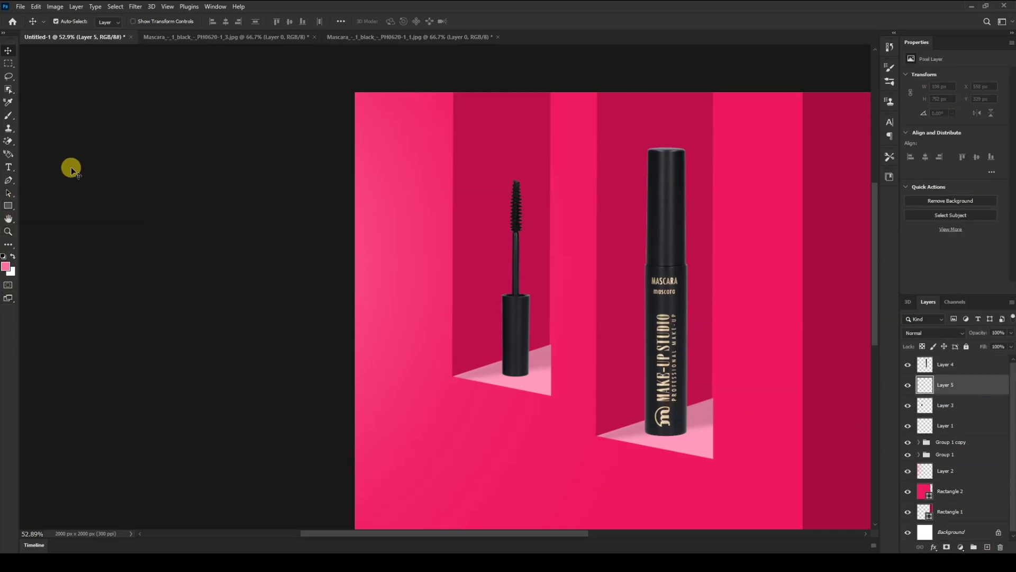
{"action": "key", "text": "i"}
{"action": "left_click", "coordinate": [6, 267]}
{"action": "left_click_drag", "start_coordinate": [785, 277], "coordinate": [821, 282]}
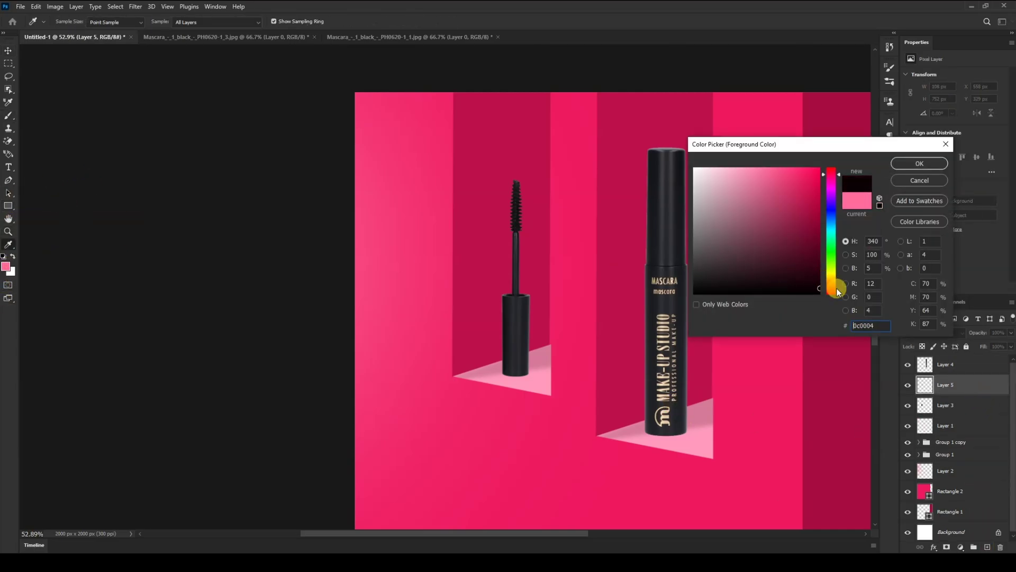
{"action": "left_click", "coordinate": [907, 170]}
{"action": "key", "text": "b"}
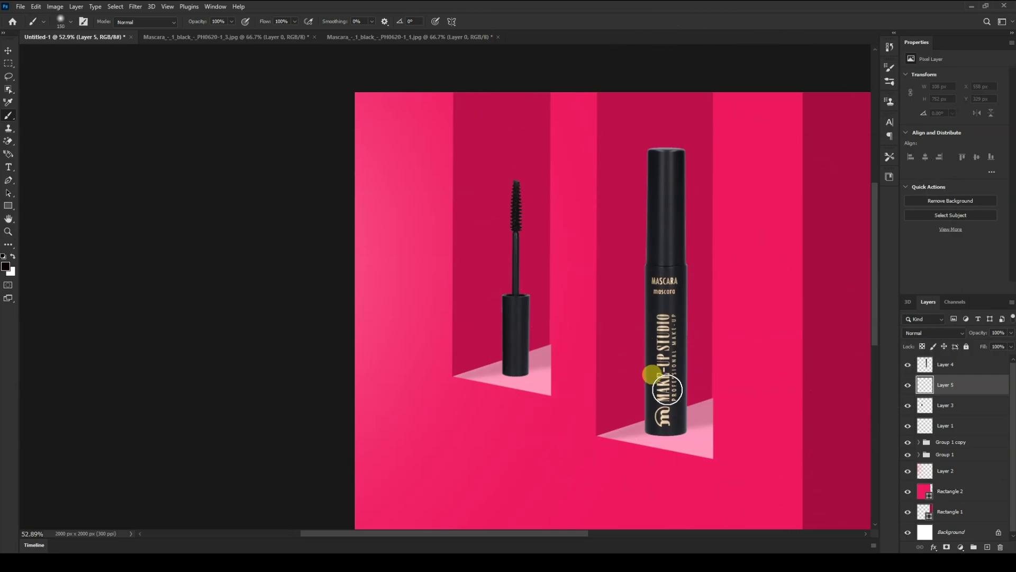
{"action": "left_click", "coordinate": [667, 418]}
Squash the dark dab into a flat contact shadow of about 353 by 50 px under the tube.
{"action": "key", "text": "ctrl+t"}
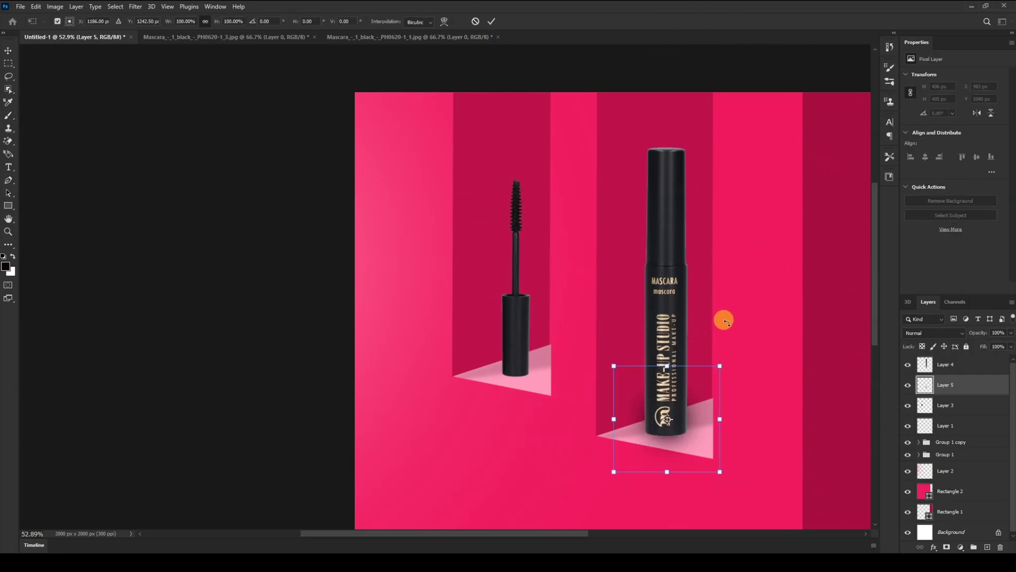
{"action": "left_click_drag", "start_coordinate": [667, 366], "coordinate": [706, 434]}
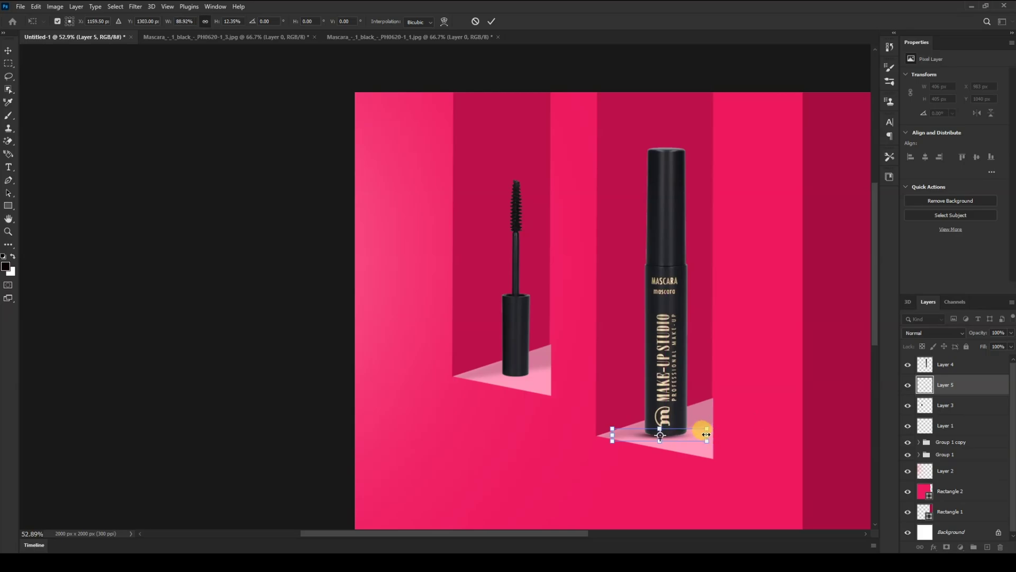
{"action": "key", "text": "Return"}
{"action": "scroll", "coordinate": [723, 330], "scroll_direction": "down", "scroll_amount": 3}
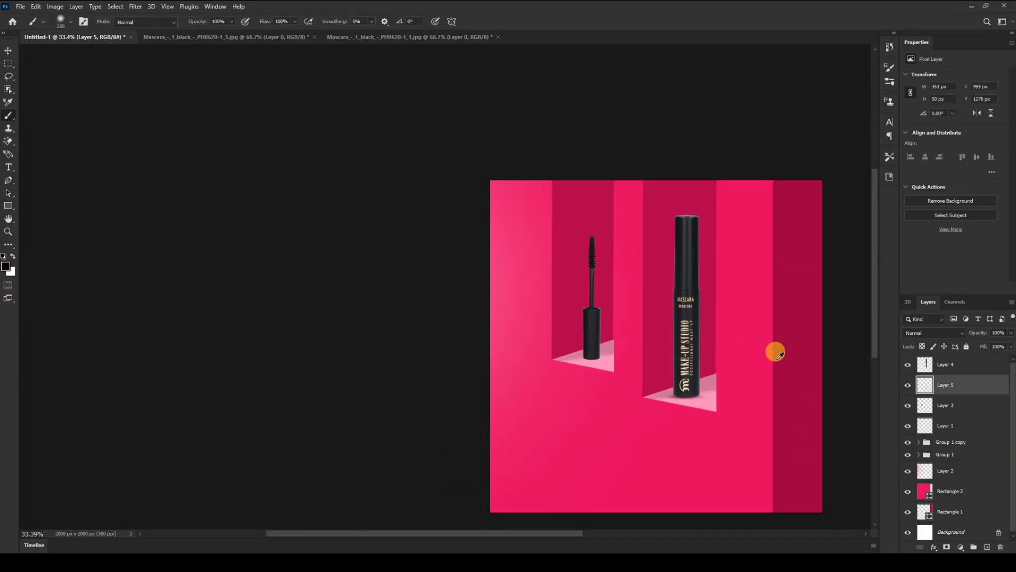
{"action": "scroll", "coordinate": [782, 363], "scroll_direction": "up", "scroll_amount": 4}
{"action": "scroll", "coordinate": [659, 418], "scroll_direction": "up", "scroll_amount": 2}
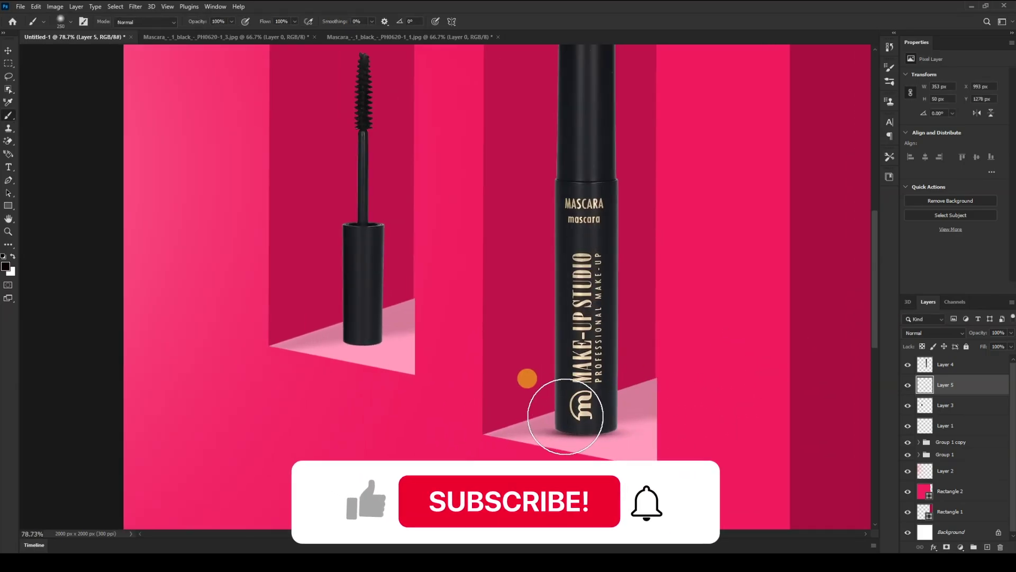
Duplicate the tube's contact shadow, place the copy beneath the wand layer and fit it under the wand's base.
{"action": "key", "text": "v"}
{"action": "key", "text": "ctrl+j"}
{"action": "left_click_drag", "start_coordinate": [983, 380], "coordinate": [983, 426]}
{"action": "key", "text": "ctrl+t"}
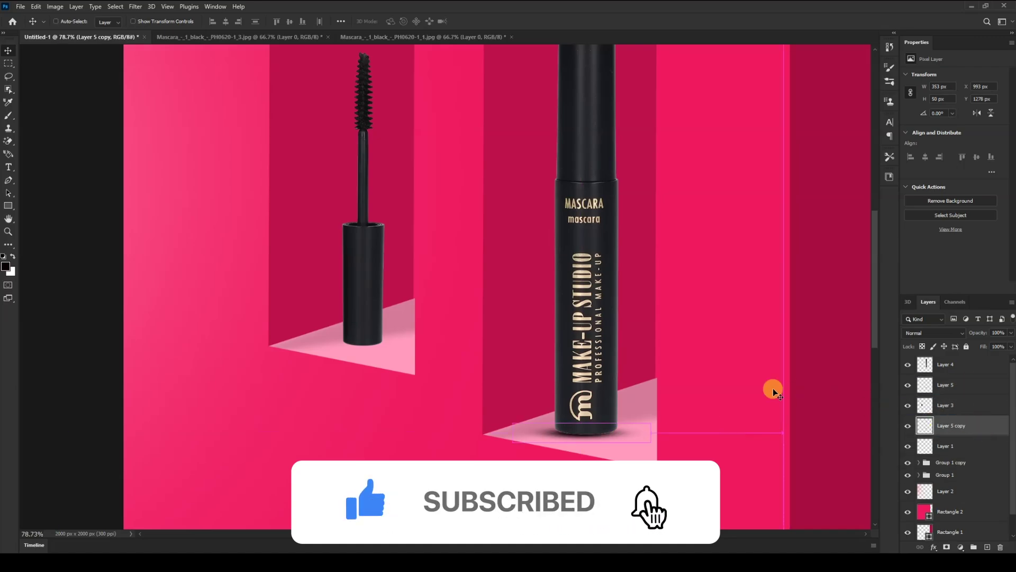
{"action": "left_click_drag", "start_coordinate": [614, 434], "coordinate": [397, 335]}
{"action": "key", "text": "Return"}
{"action": "key", "text": "ctrl+t"}
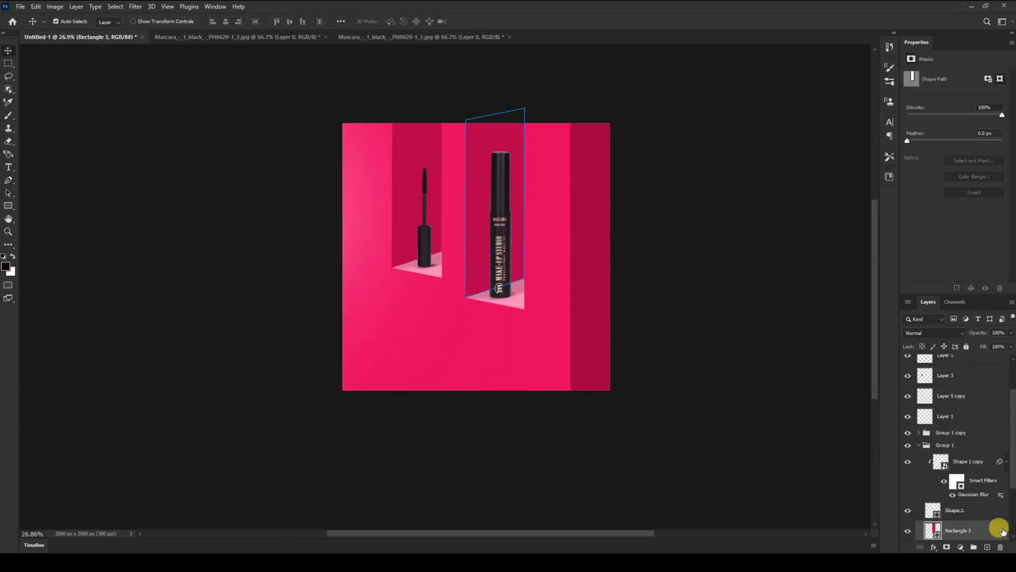
Paint a soft 500 px black stroke down the right column's right edge on a new layer, and clip it to the slanted rectangle.
{"action": "left_click", "coordinate": [988, 547]}
{"action": "scroll", "coordinate": [492, 220], "scroll_direction": "up", "scroll_amount": 4}
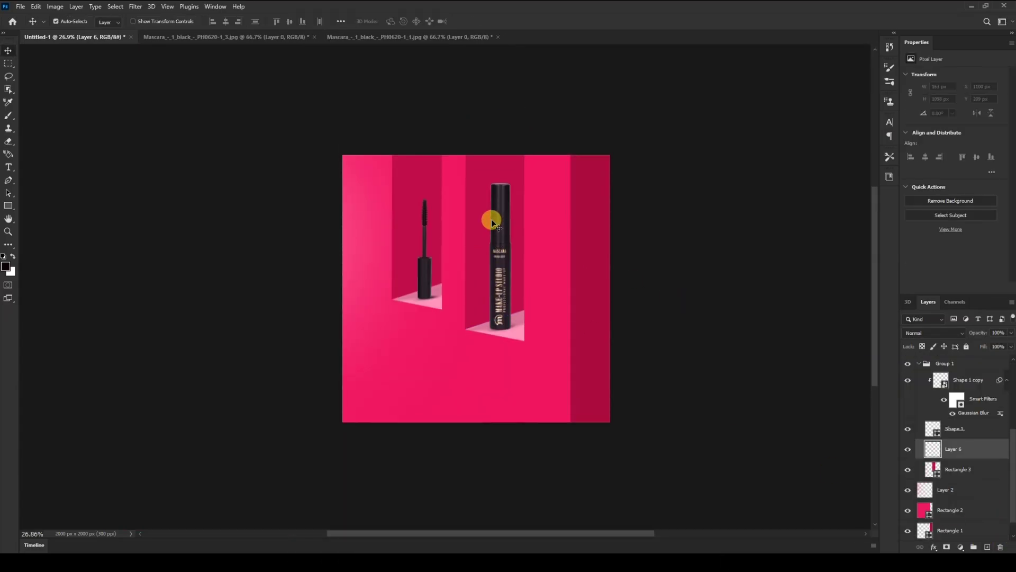
{"action": "scroll", "coordinate": [534, 240], "scroll_direction": "up", "scroll_amount": 2}
{"action": "key", "text": "b"}
{"action": "key", "text": "bracketright"}
{"action": "key", "text": "bracketright"}
{"action": "key", "text": "bracketright"}
{"action": "key", "text": "bracketright"}
{"action": "key", "text": "bracketright"}
{"action": "left_click_drag", "start_coordinate": [533, 129], "coordinate": [525, 330]}
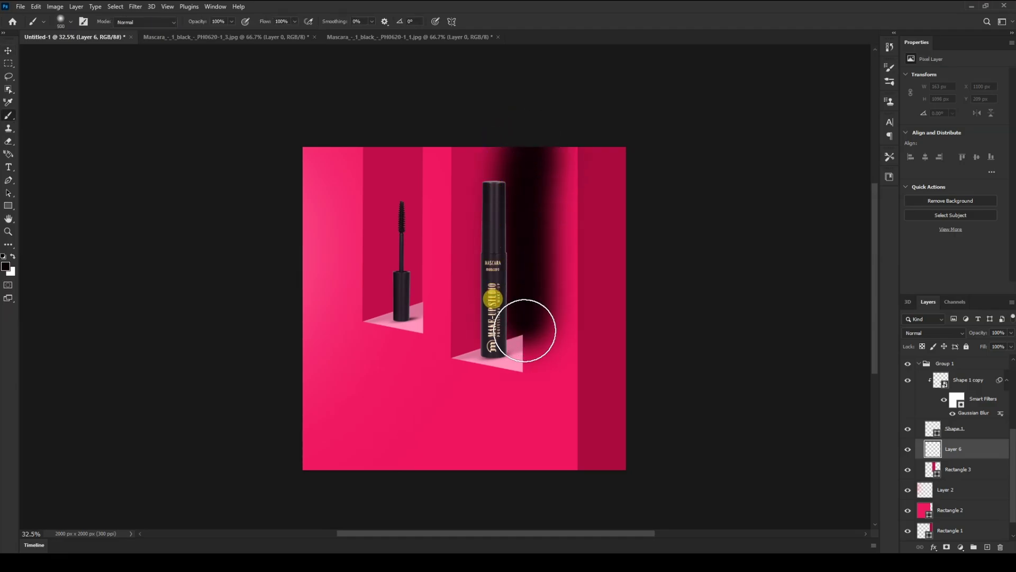
{"action": "left_click", "coordinate": [923, 429], "text": "alt"}
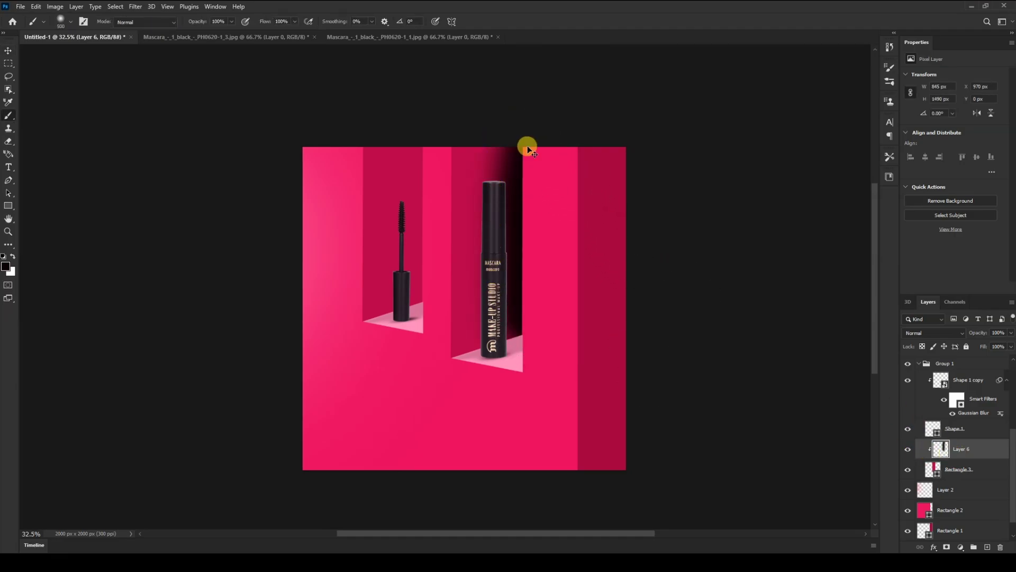
Stretch the column shadow to about 845 by 1601 px and lower its opacity to 28%.
{"action": "key", "text": "ctrl+t"}
{"action": "left_click_drag", "start_coordinate": [529, 142], "coordinate": [529, 126]}
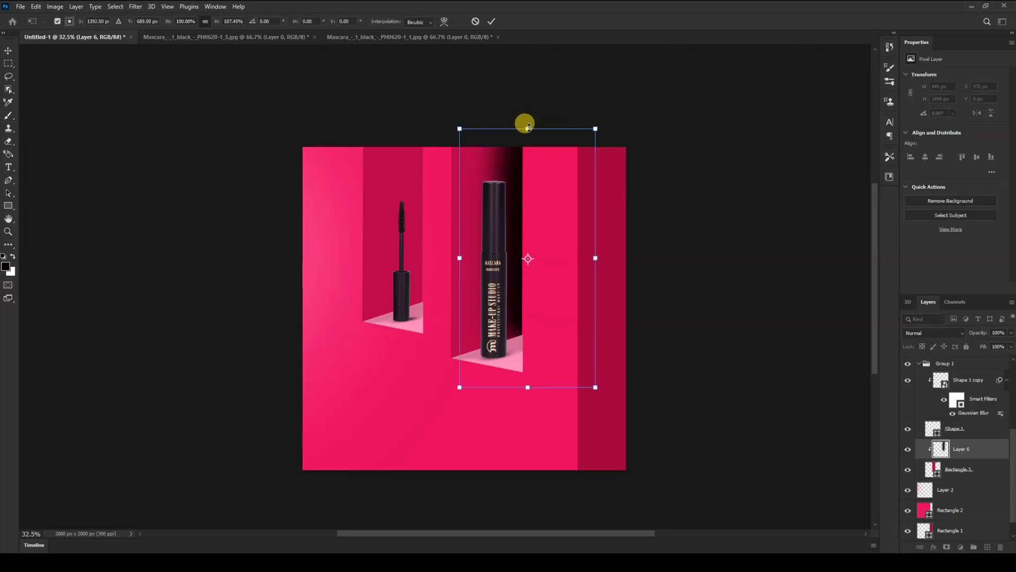
{"action": "key", "text": "Return"}
{"action": "mouse_move", "coordinate": [978, 332]}
{"action": "left_mouse_down"}
{"action": "mouse_move", "coordinate": [948, 337]}
{"action": "mouse_move", "coordinate": [977, 337]}
{"action": "left_mouse_up"}
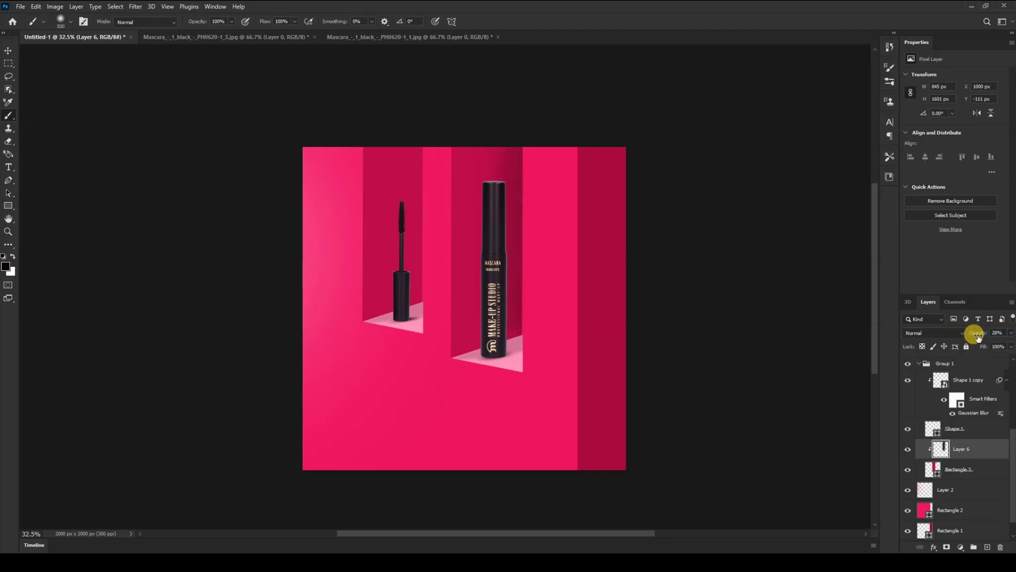
{"action": "key", "text": "v"}
Enlarge the right column's shadow to about 960 by 1817 px, extending it further down and to the left.
{"action": "scroll", "coordinate": [545, 399], "scroll_direction": "down", "scroll_amount": 3}
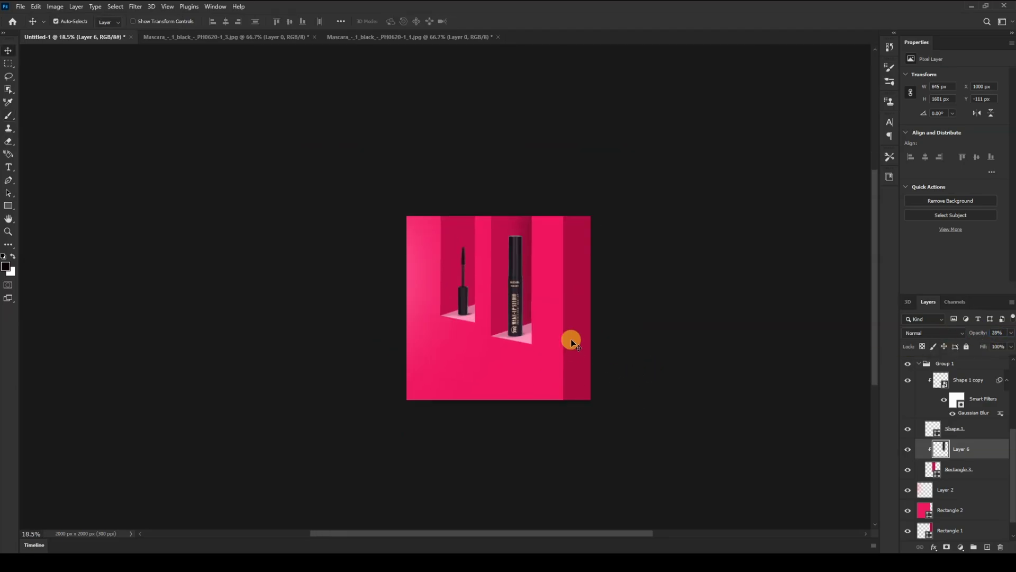
{"action": "scroll", "coordinate": [572, 343], "scroll_direction": "up", "scroll_amount": 2}
{"action": "key", "text": "ctrl+t"}
{"action": "left_click_drag", "start_coordinate": [546, 371], "coordinate": [551, 402]}
{"action": "key", "text": "Return"}
{"action": "key", "text": "ctrl+t"}
{"action": "mouse_move", "coordinate": [491, 279]}
{"action": "left_mouse_down"}
{"action": "mouse_move", "coordinate": [461, 283]}
{"action": "mouse_move", "coordinate": [476, 281]}
{"action": "left_mouse_up"}
{"action": "key", "text": "Return"}
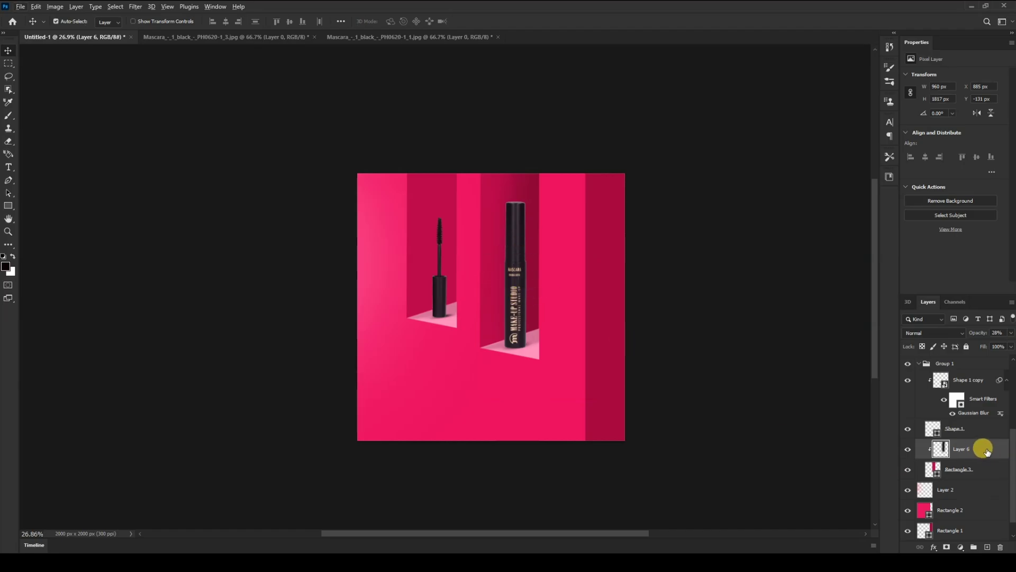
Copy the column shadow into the left column's group, clip it to that group's slanted rectangle and position it over the column's right side.
{"action": "scroll", "coordinate": [976, 447], "scroll_direction": "up", "scroll_amount": 3}
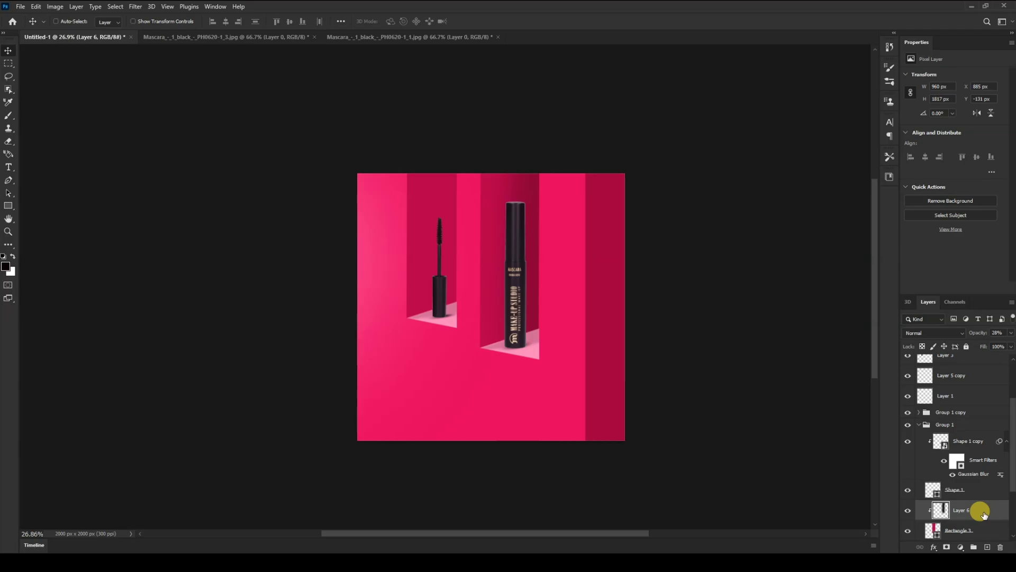
{"action": "left_click", "coordinate": [919, 412]}
{"action": "left_click", "coordinate": [979, 497]}
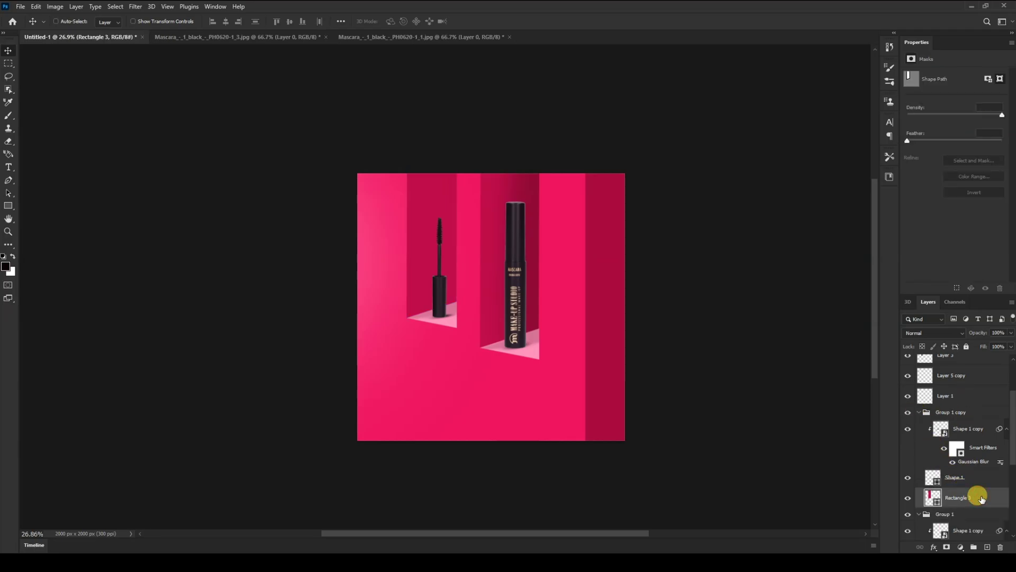
{"action": "key", "text": "ctrl+v"}
{"action": "left_click_drag", "start_coordinate": [488, 277], "coordinate": [454, 252]}
{"action": "left_click", "coordinate": [966, 507], "text": "alt"}
{"action": "left_click_drag", "start_coordinate": [449, 199], "coordinate": [454, 203]}
{"action": "scroll", "coordinate": [540, 295], "scroll_direction": "down", "scroll_amount": 2}
{"action": "scroll", "coordinate": [549, 234], "scroll_direction": "up", "scroll_amount": 4}
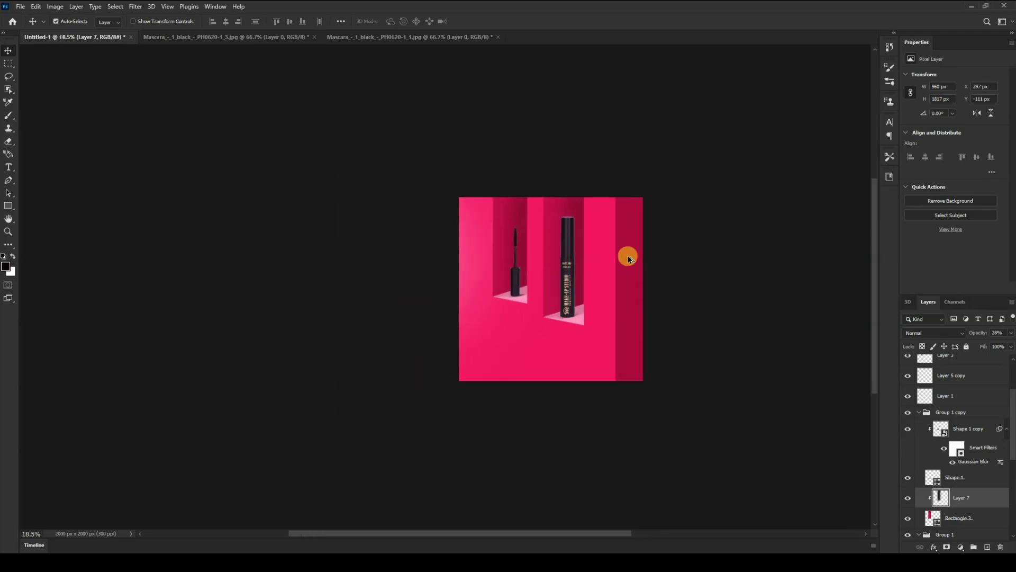